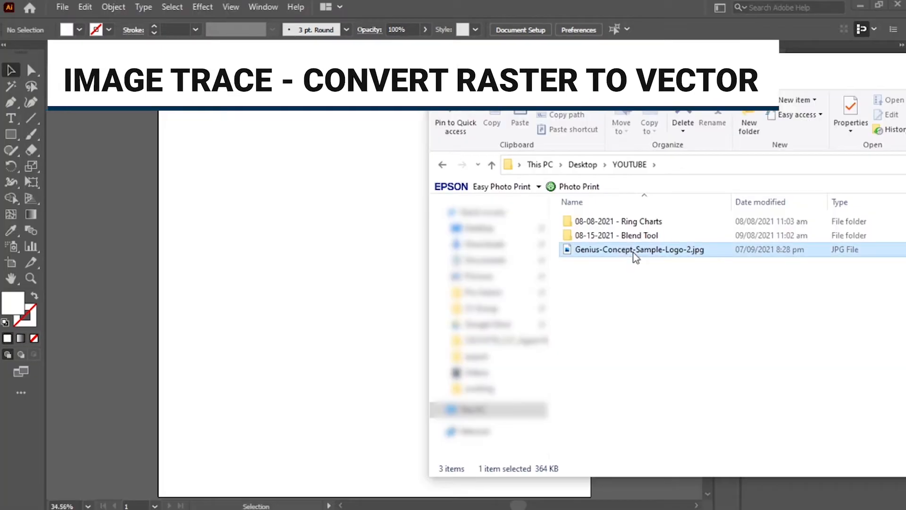
Place the logo image on the artboard, trace it with the Low Fidelity Photo preset and expand the tracing
drag(614, 249, 359, 265)
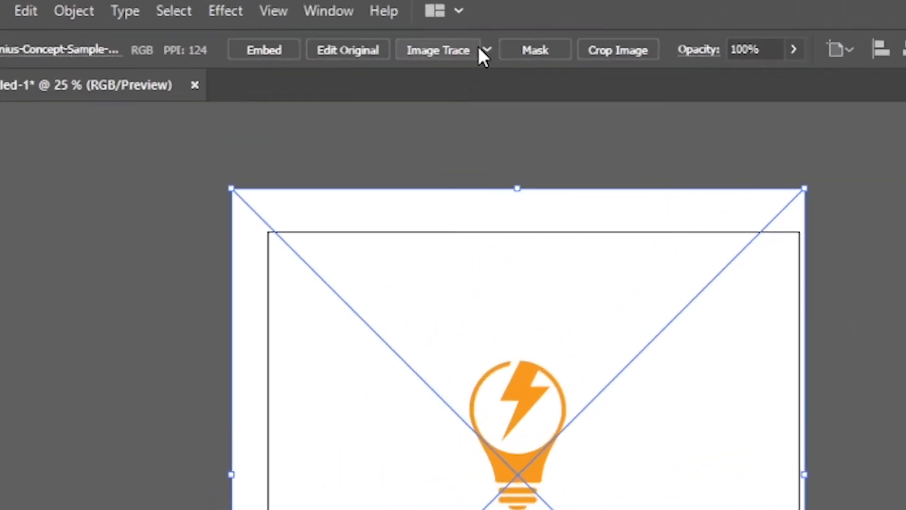
click(488, 49)
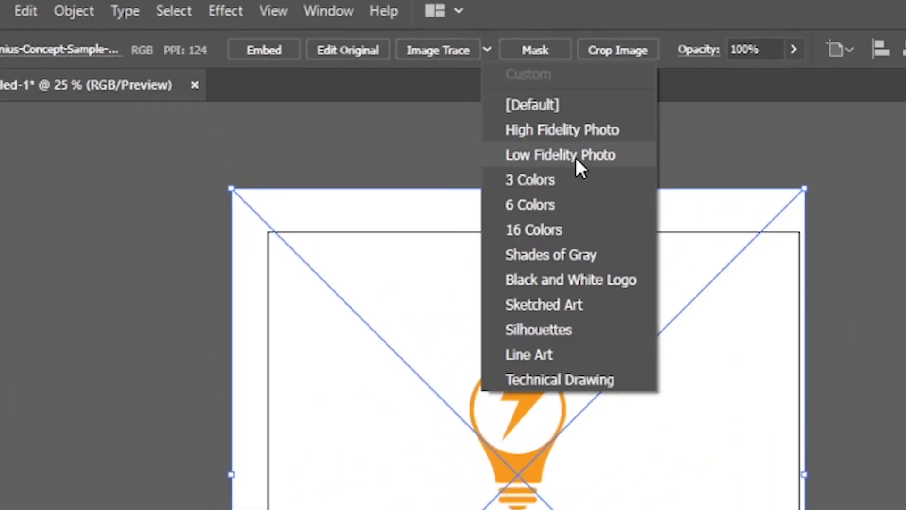
click(575, 156)
click(809, 472)
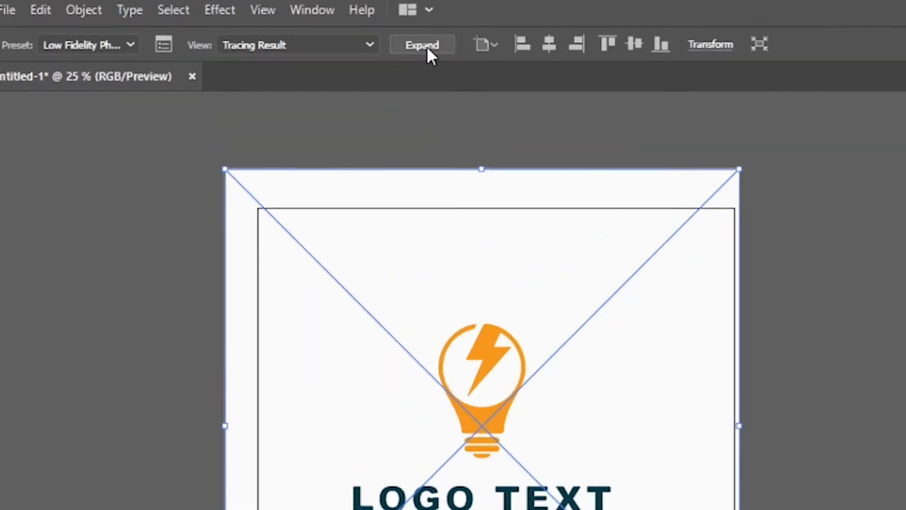
click(335, 29)
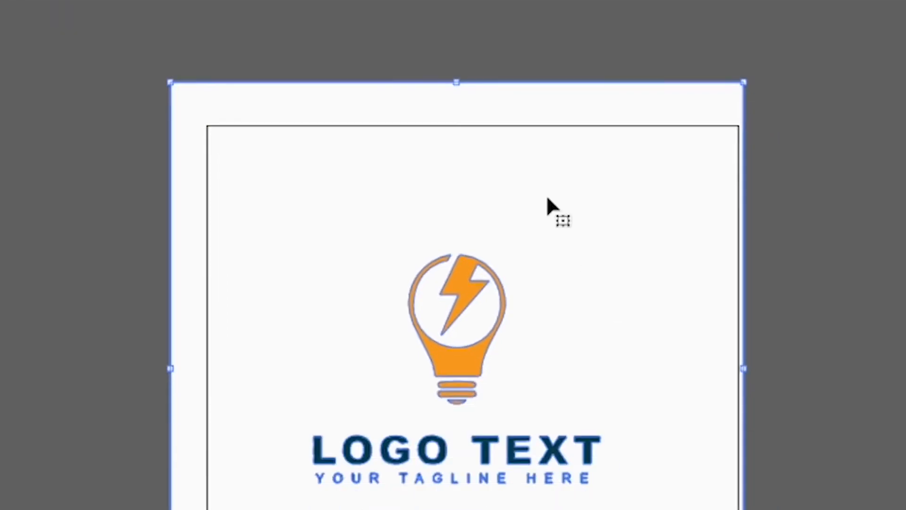
Ungroup the traced logo and delete its white background path
right_click(548, 201)
click(630, 388)
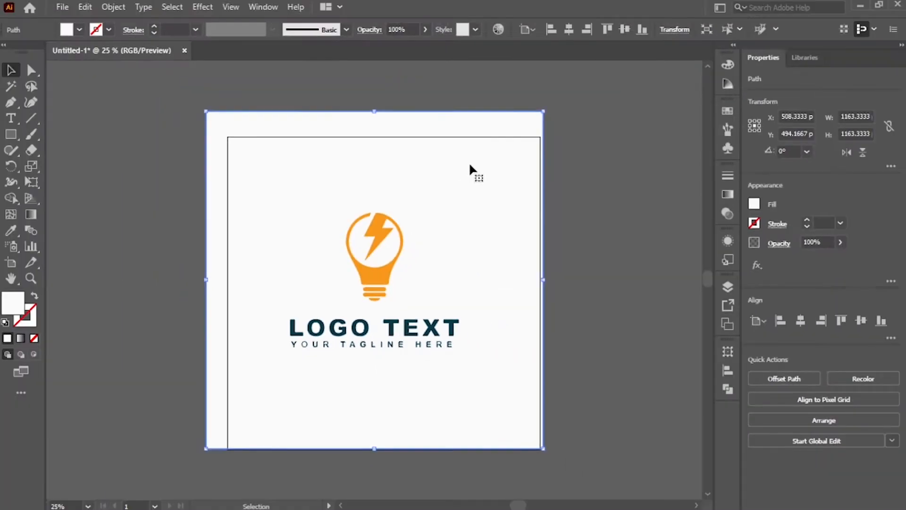
key(Delete)
drag(484, 232, 274, 365)
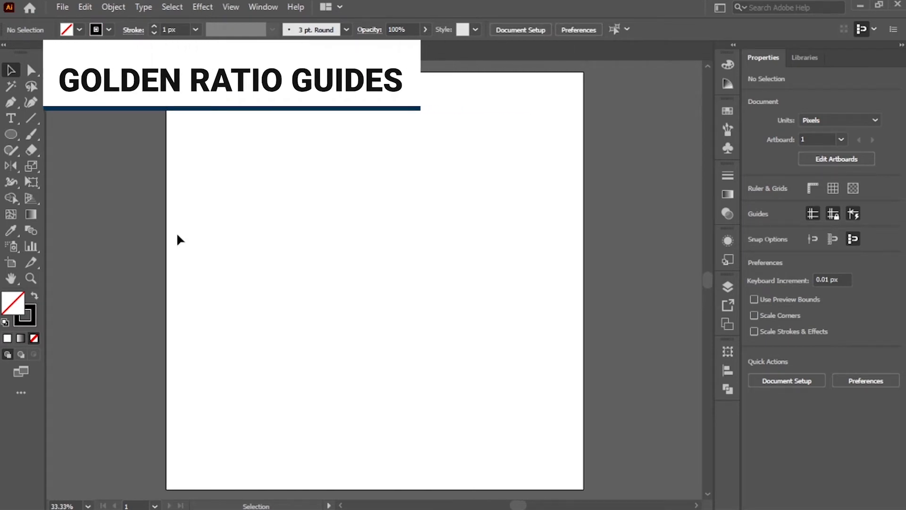
Draw a circle about 764 px wide on a new artboard and set its fill to none
key(l)
drag(229, 146, 511, 441)
click(754, 203)
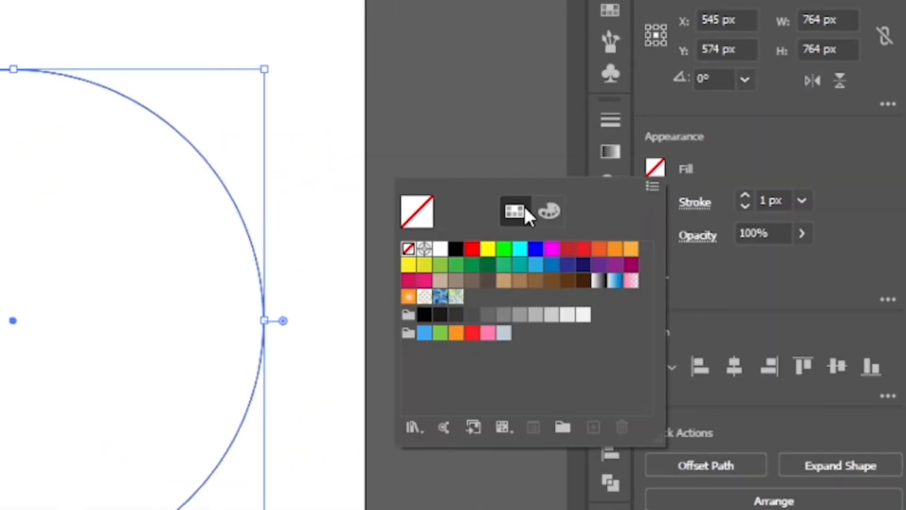
click(340, 203)
Paste a copy of the circle in place and divide its width and height by 1.618
key(a)
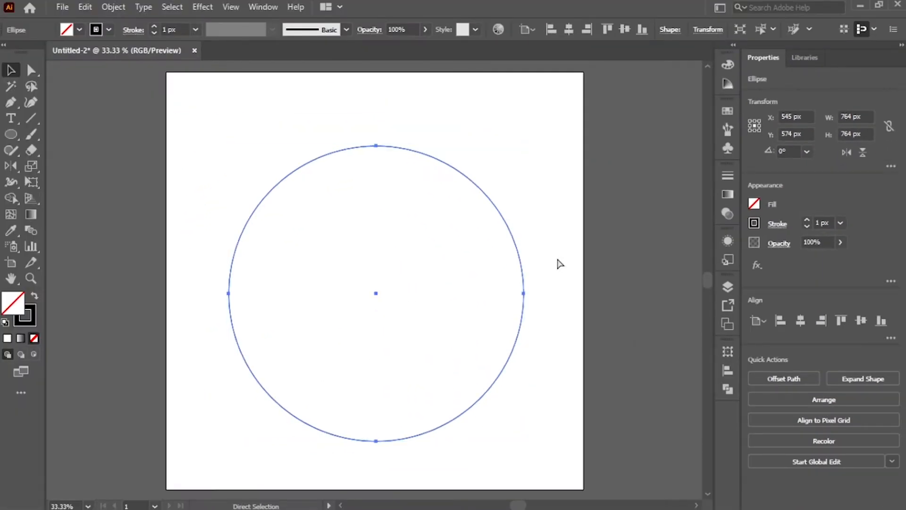
key(ctrl+c)
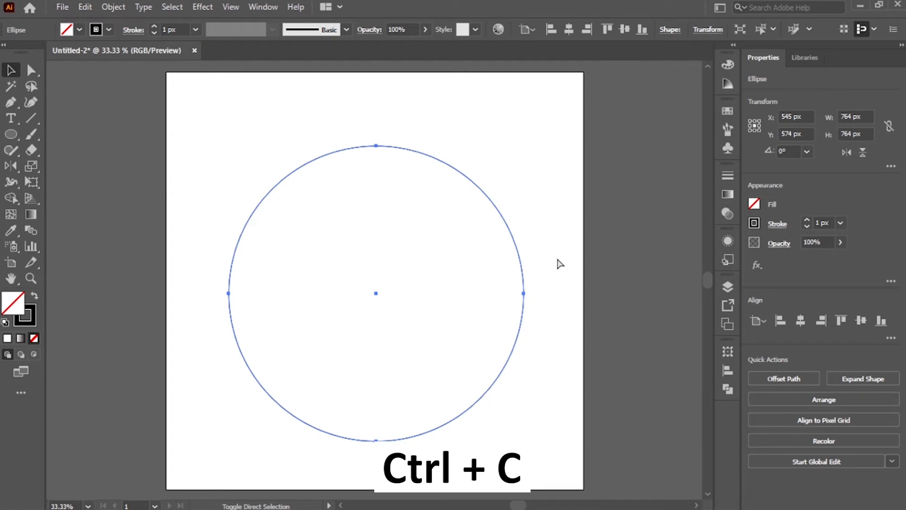
key(v)
key(ctrl+shift+v)
click(852, 117)
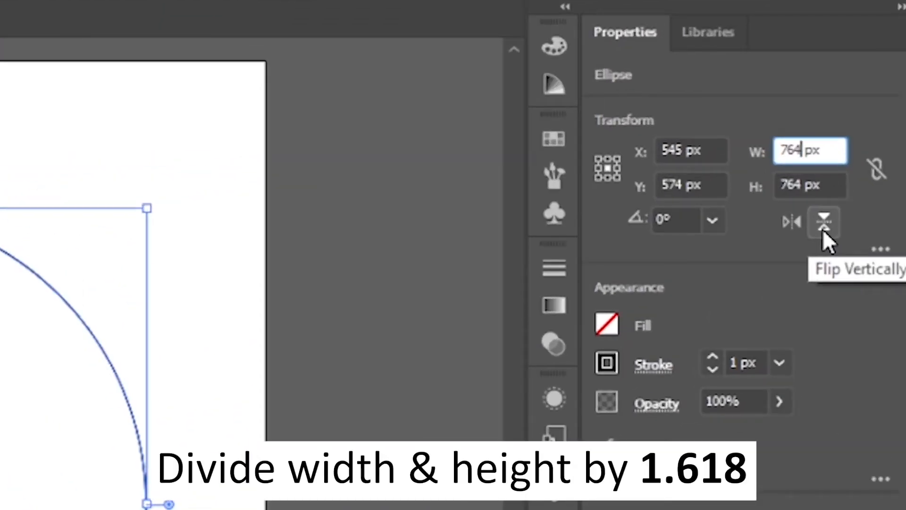
text(/1.618)
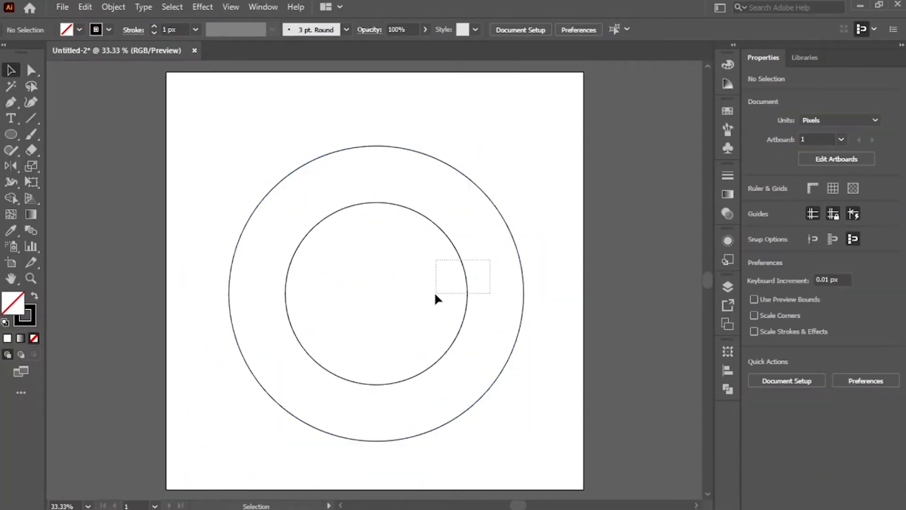
drag(436, 293, 435, 292)
Keep pasting smaller copies in place, dividing width and height by 1.618 each time, to build concentric golden ratio circles
key(ctrl+c)
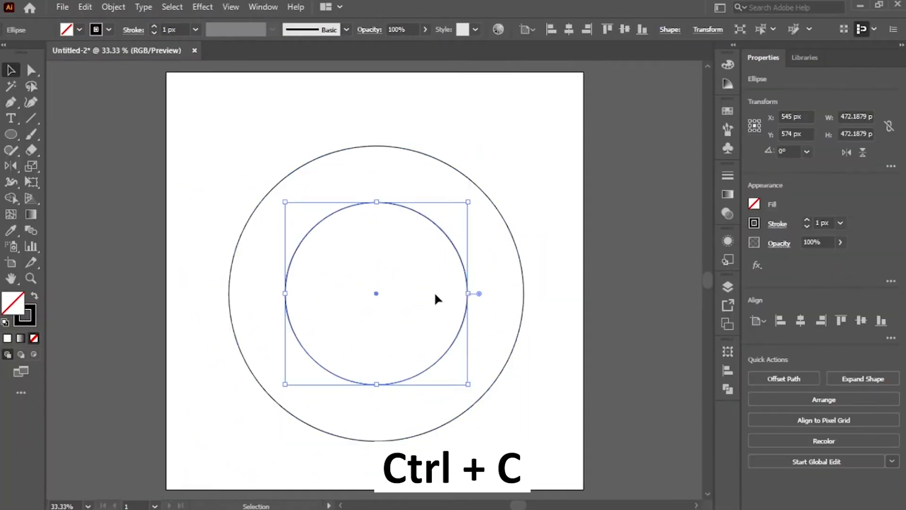
key(ctrl+shift+v)
click(868, 116)
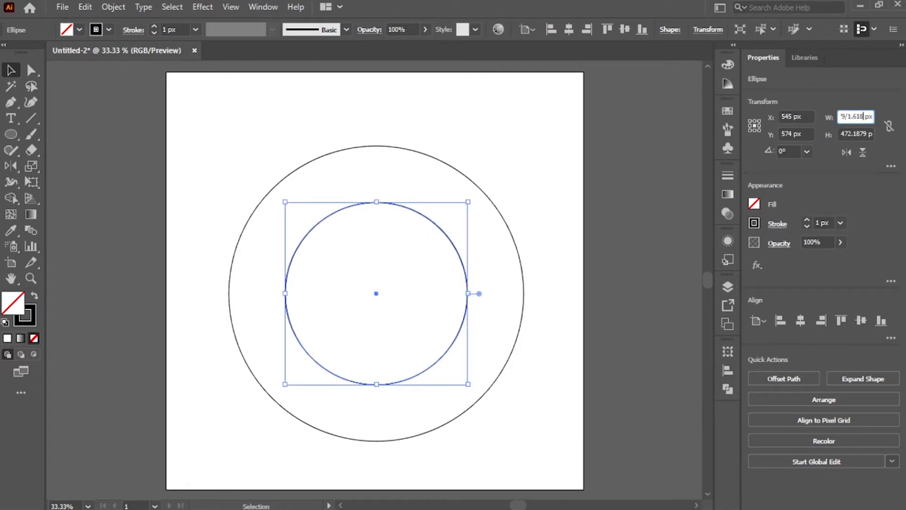
text(/1.618)
key(Tab)
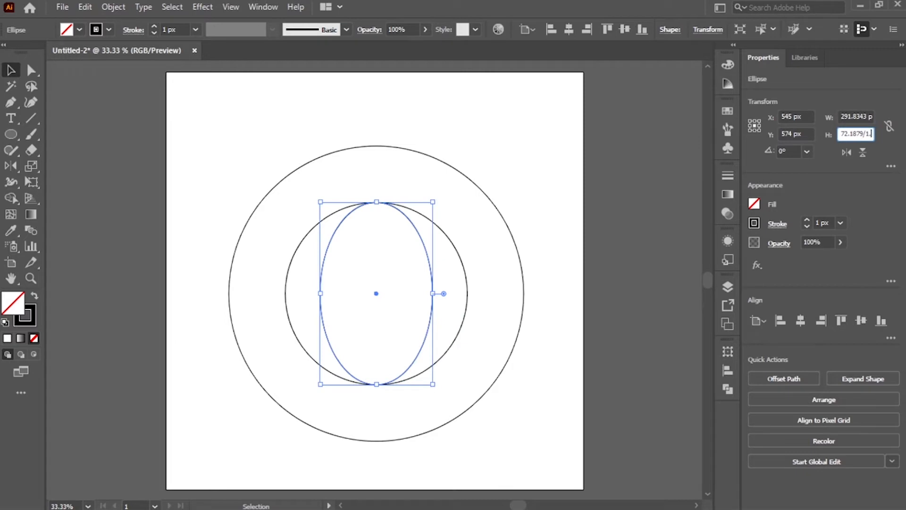
key(Return)
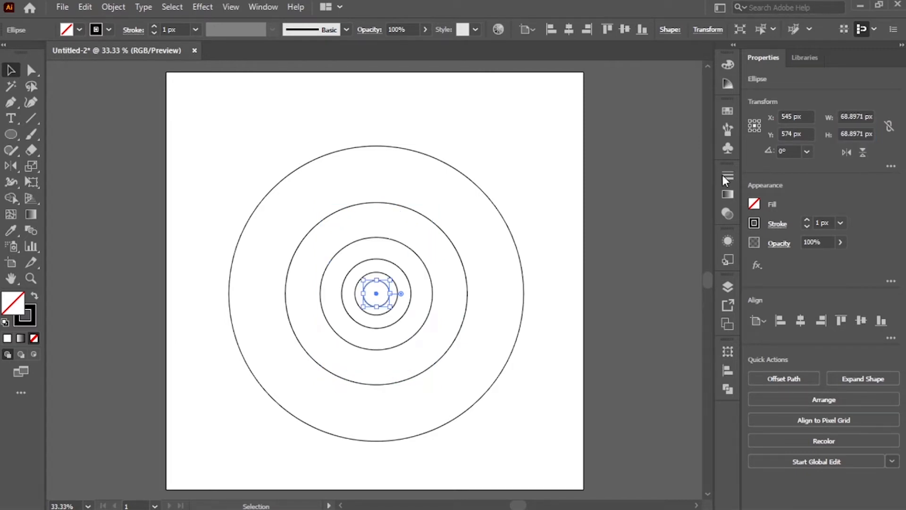
click(515, 230)
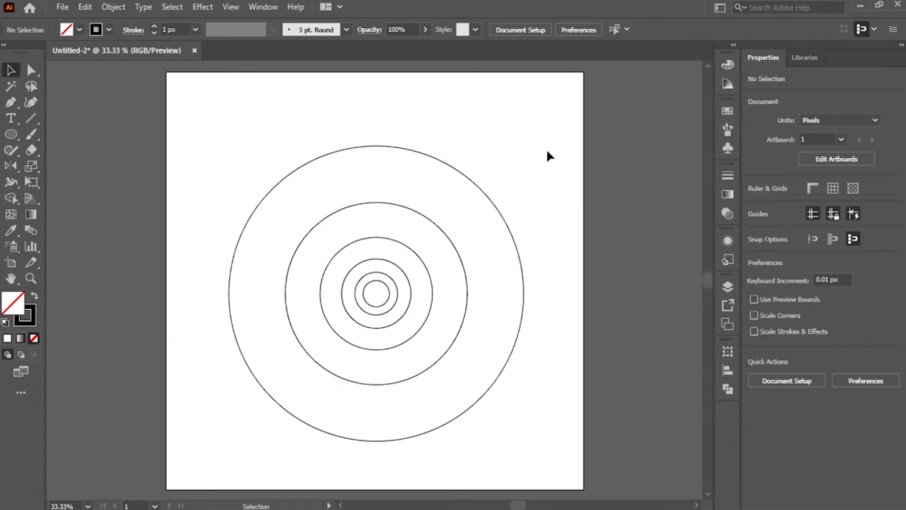
drag(580, 135, 163, 451)
drag(569, 142, 548, 117)
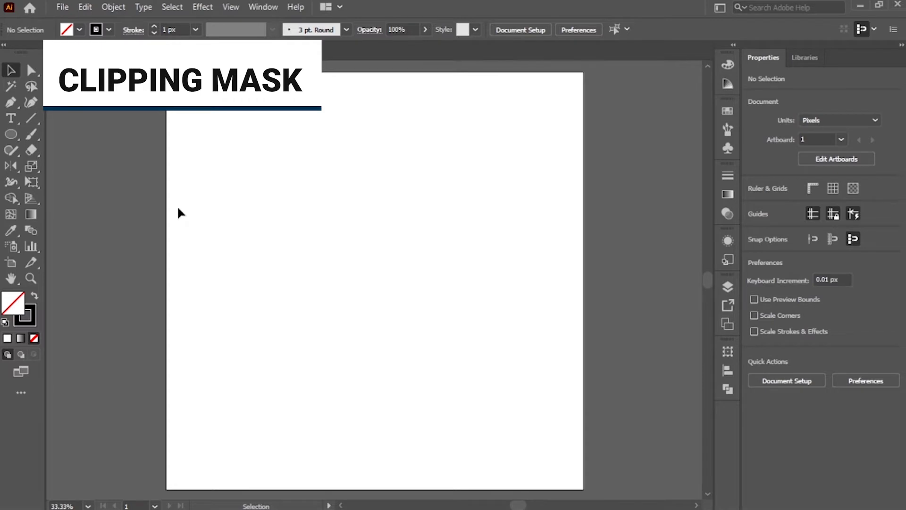
Draw a square about 484 px wide and a circle below it on a blank artboard
key(m)
drag(317, 212, 504, 399)
key(v)
click(539, 279)
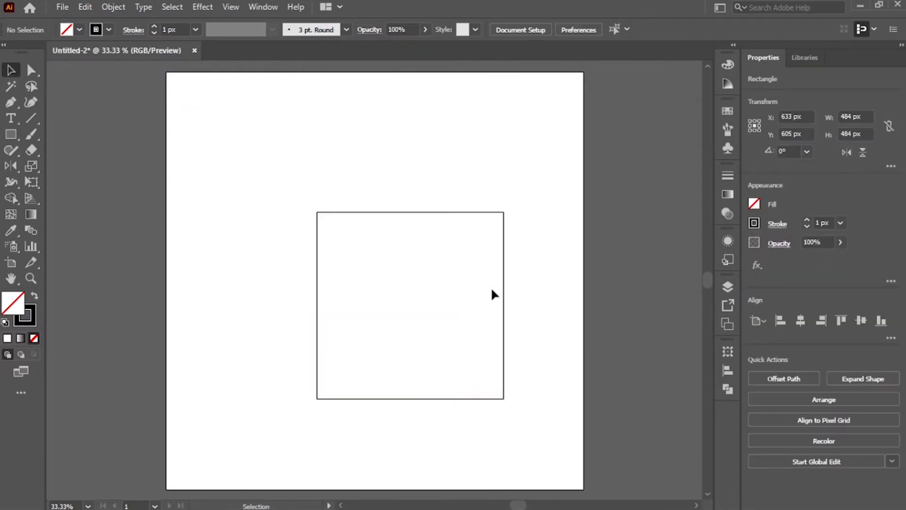
click(463, 236)
drag(504, 283, 519, 322)
key(l)
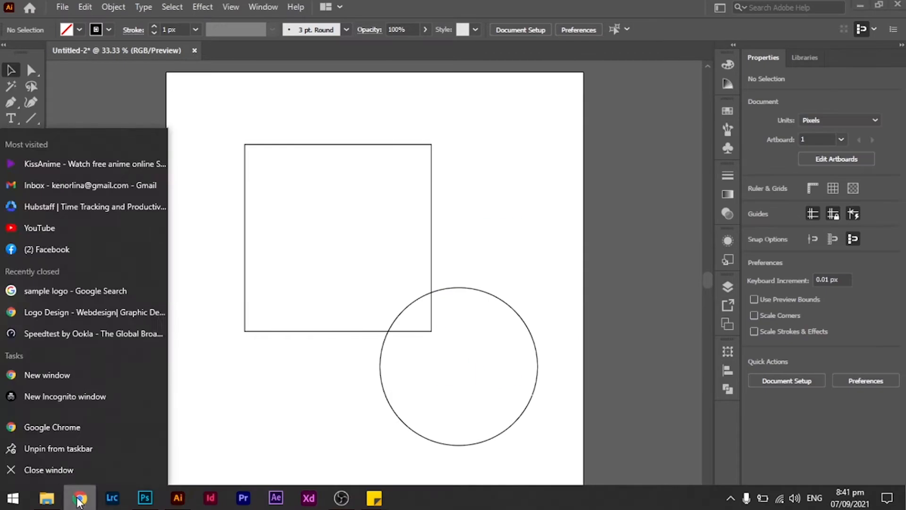
click(266, 167)
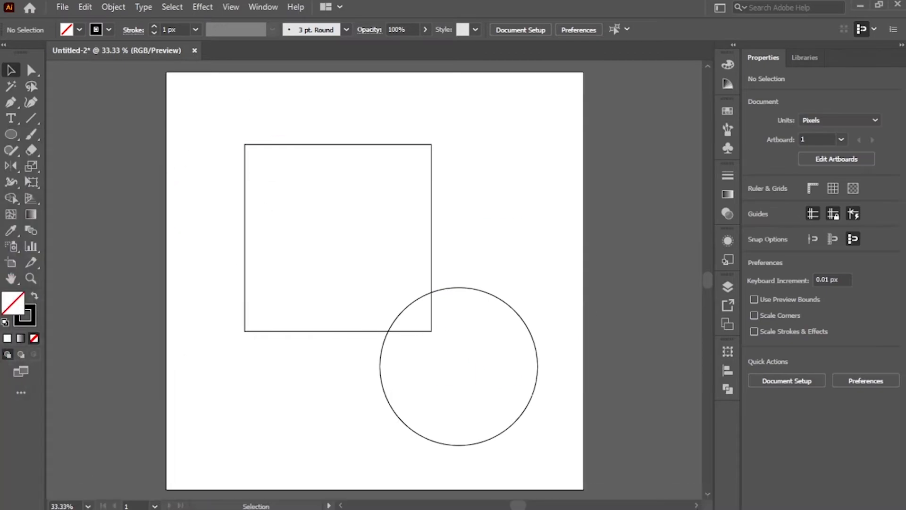
Copy the bridge photo from Google Images and paste it onto the artboard over the square
click(88, 502)
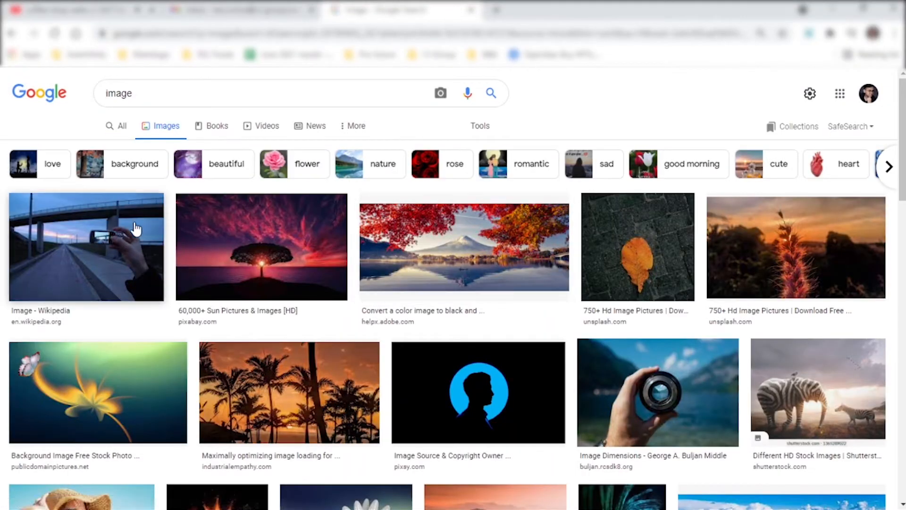
click(101, 245)
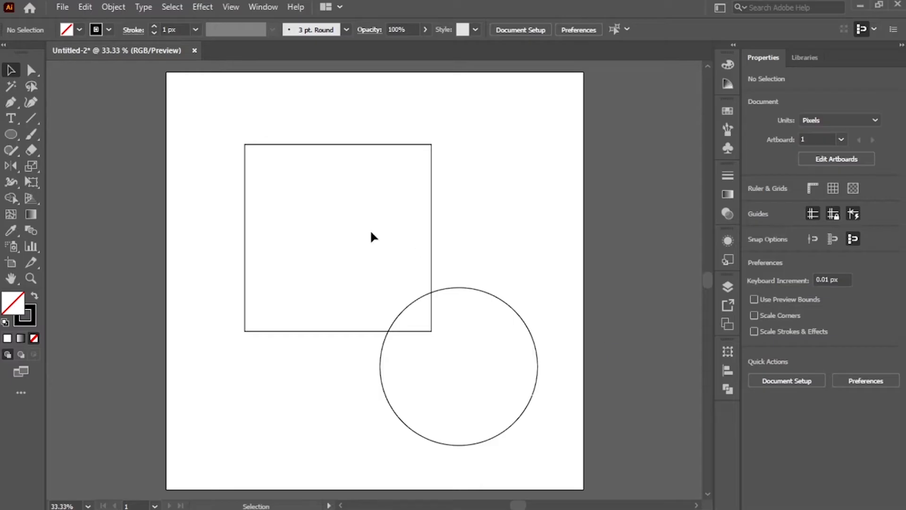
key(ctrl+v)
drag(493, 204, 459, 177)
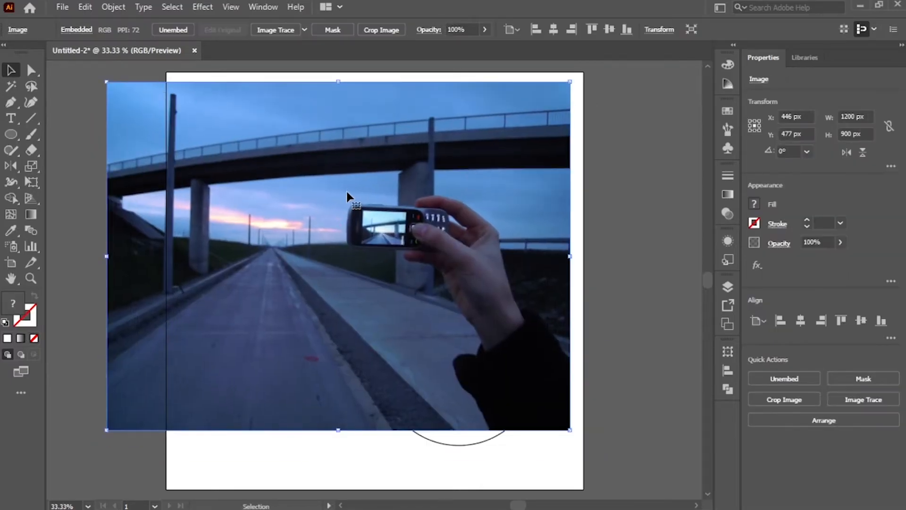
drag(398, 208, 407, 212)
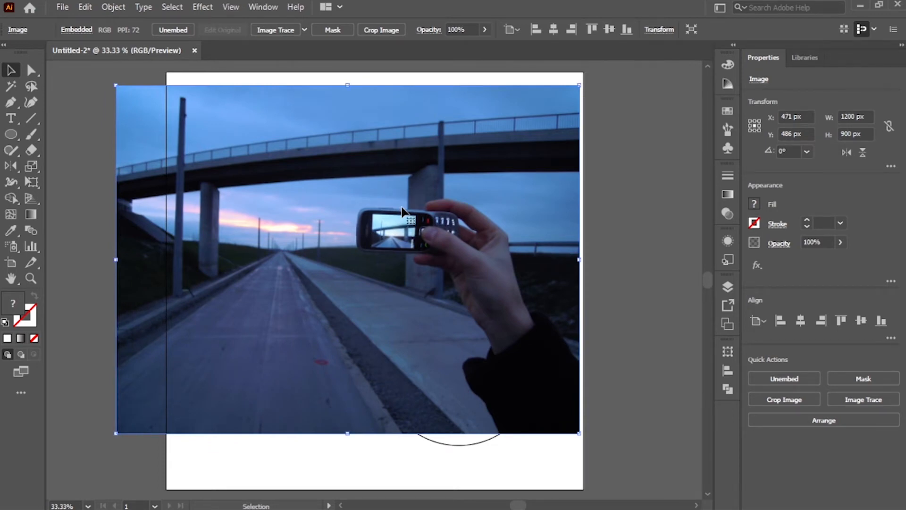
Send the bridge photo to the back and make a clipping mask with the square
key(ctrl+shift+bracketleft)
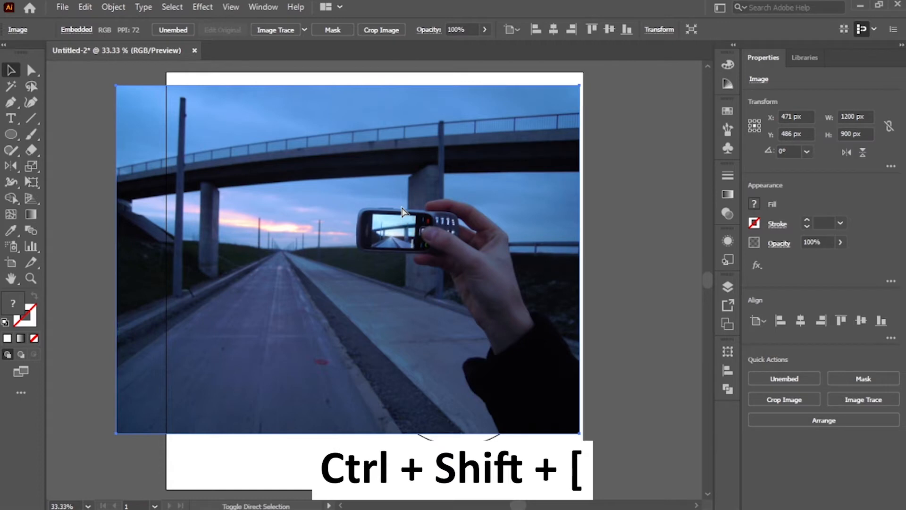
key(ctrl+shift+bracketleft)
drag(401, 208, 400, 211)
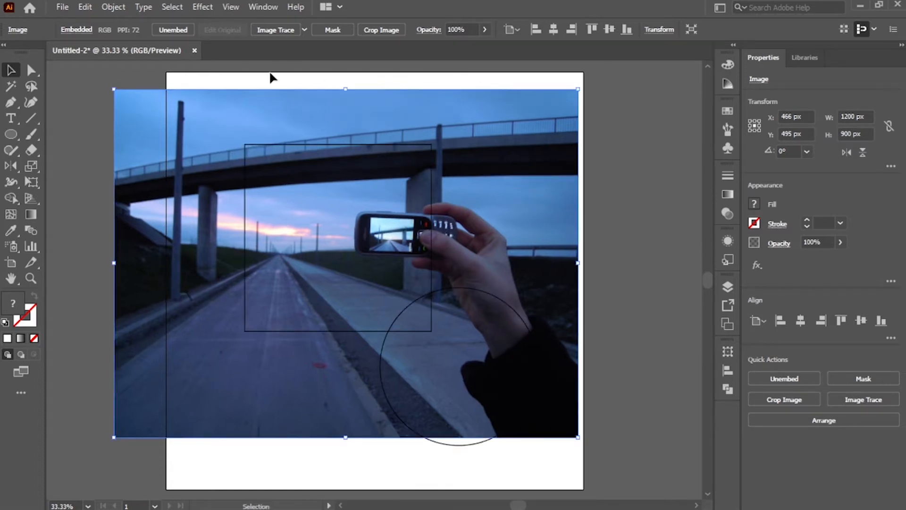
shift+click(332, 182)
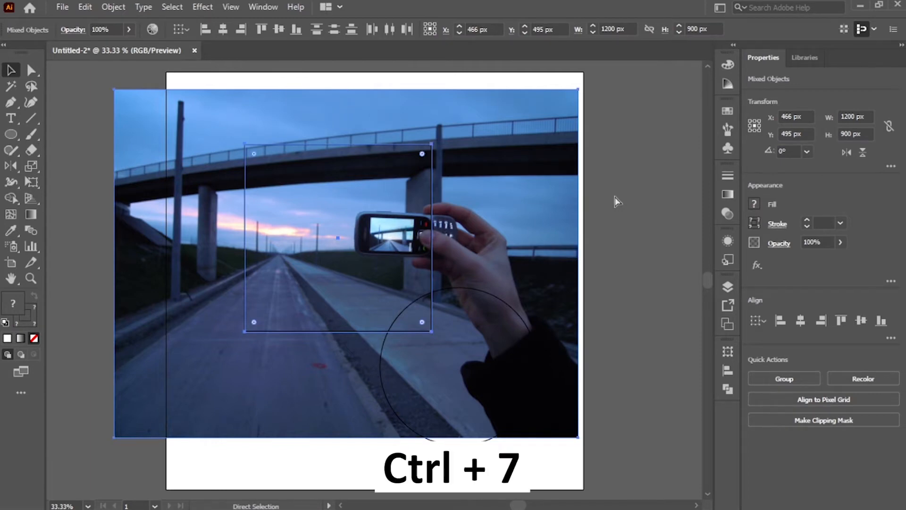
key(ctrl+7)
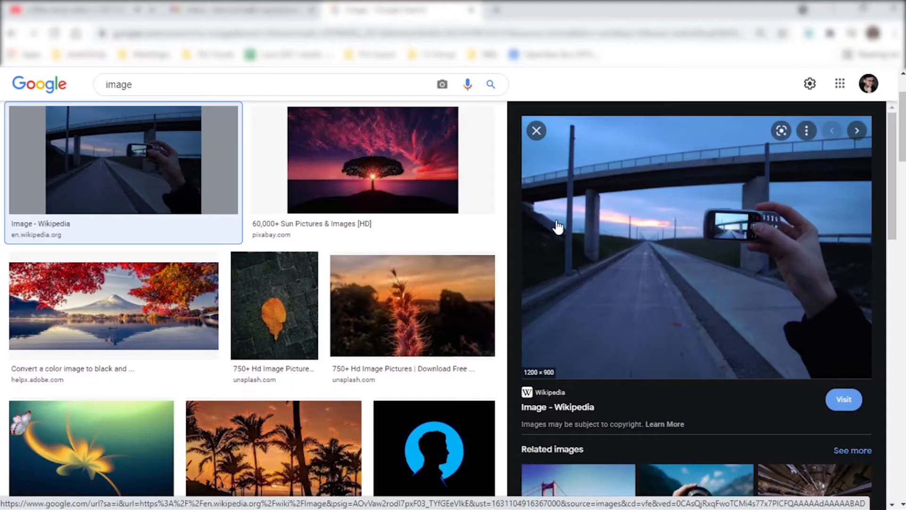
Copy the leaf photo from Google Images and paste it onto the artboard over the circle
click(299, 299)
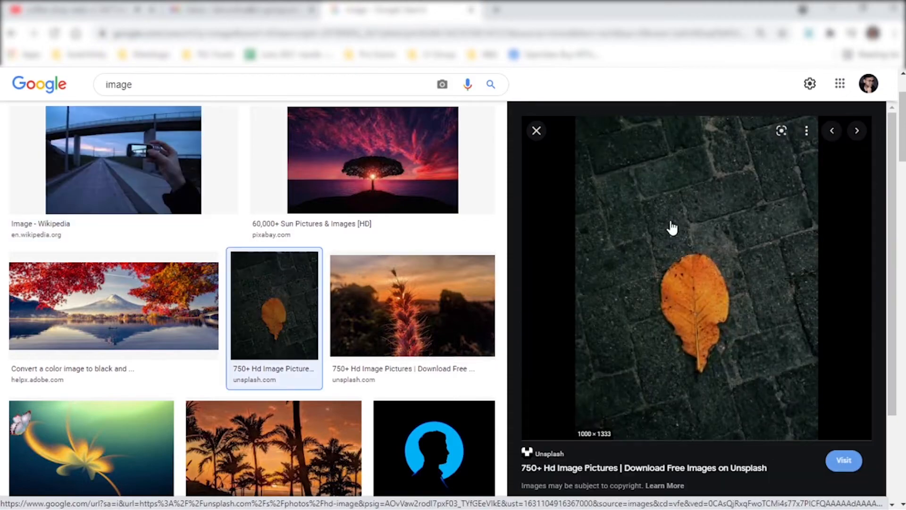
right_click(672, 228)
click(744, 378)
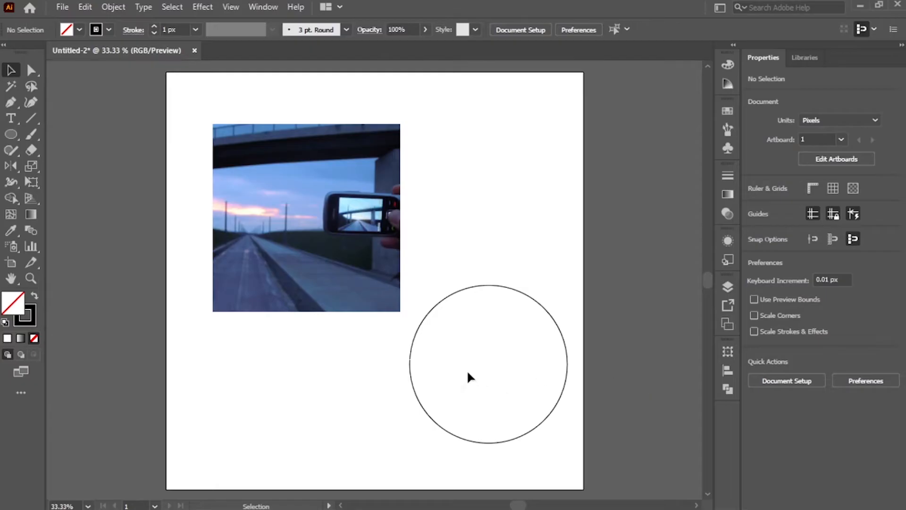
key(ctrl+v)
drag(468, 377, 527, 274)
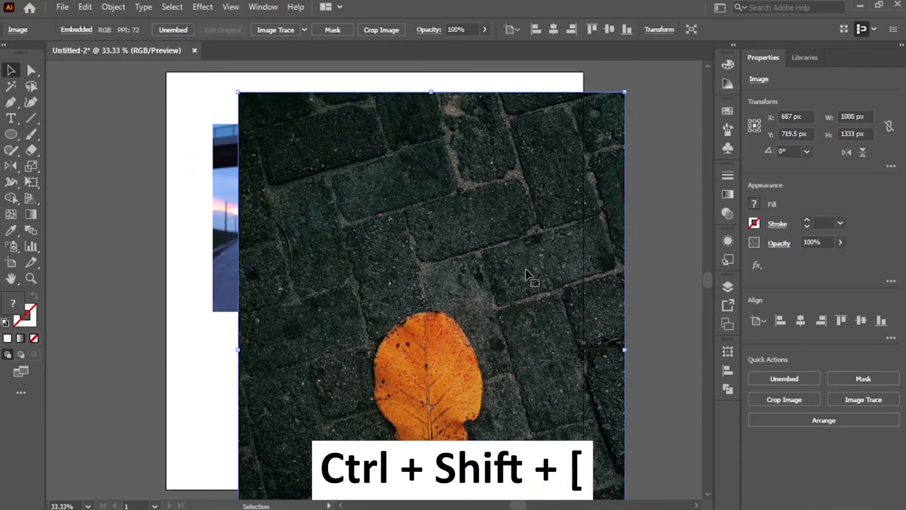
Send the leaf photo to the back and make a clipping mask with the circle
key(ctrl+shift+bracketleft)
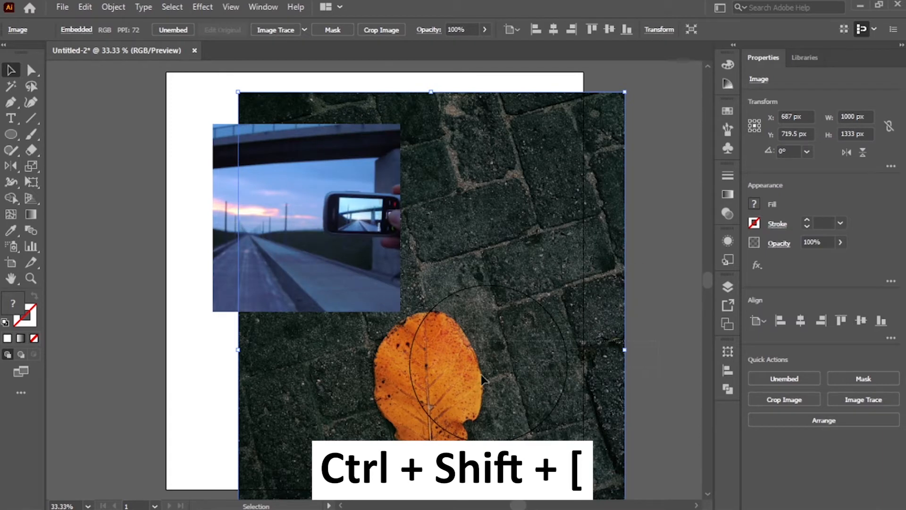
shift+click(566, 363)
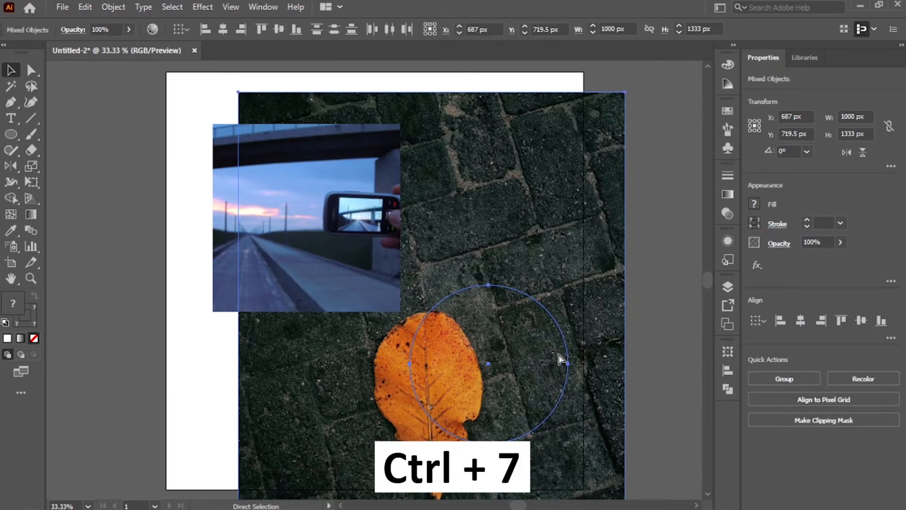
key(ctrl+7)
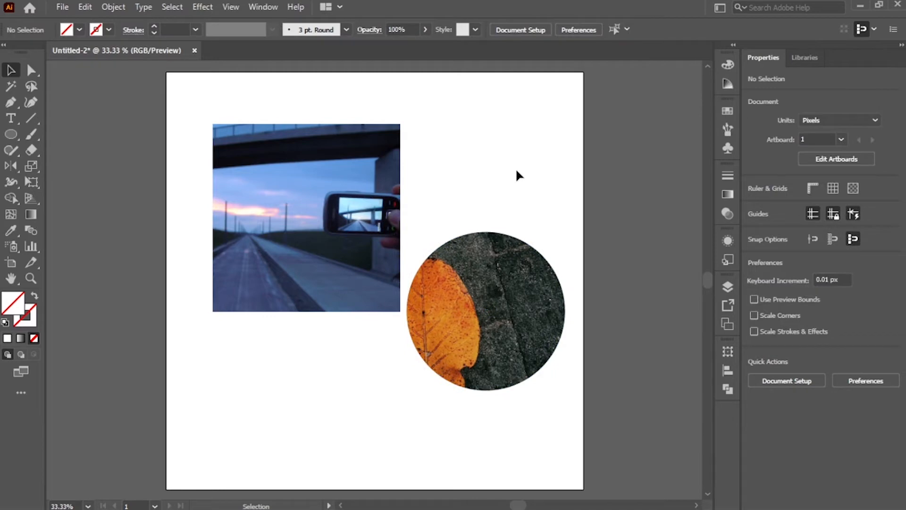
key(ctrl+semicolon)
key(a)
drag(494, 295, 550, 247)
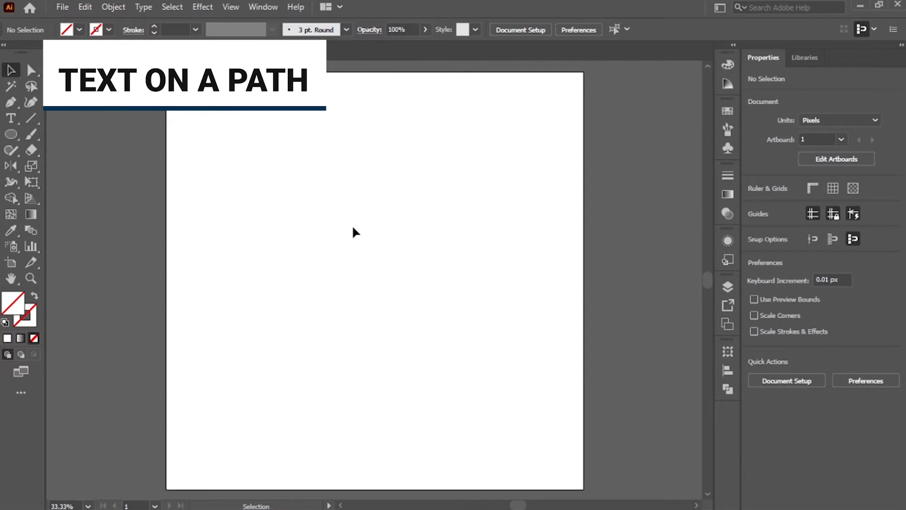
Draw a circle about 557 px wide and add text along its path with the Type on a Path tool
key(l)
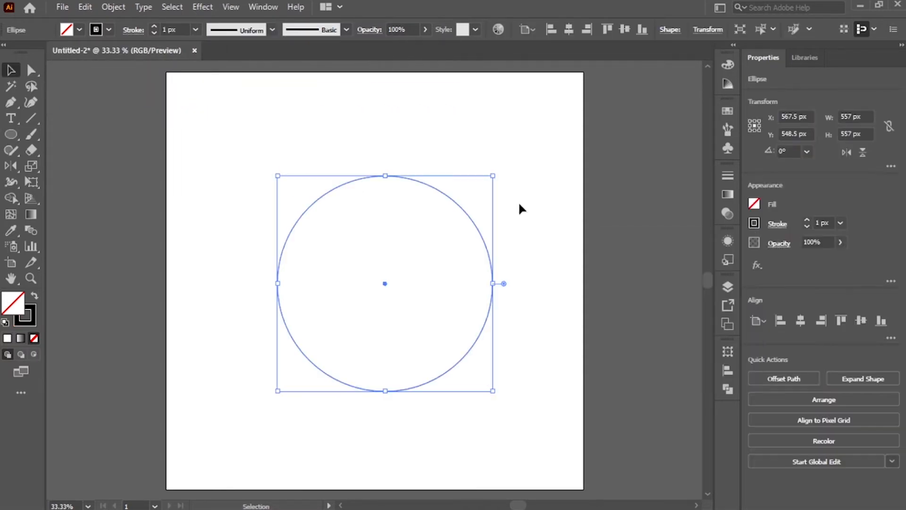
click(178, 179)
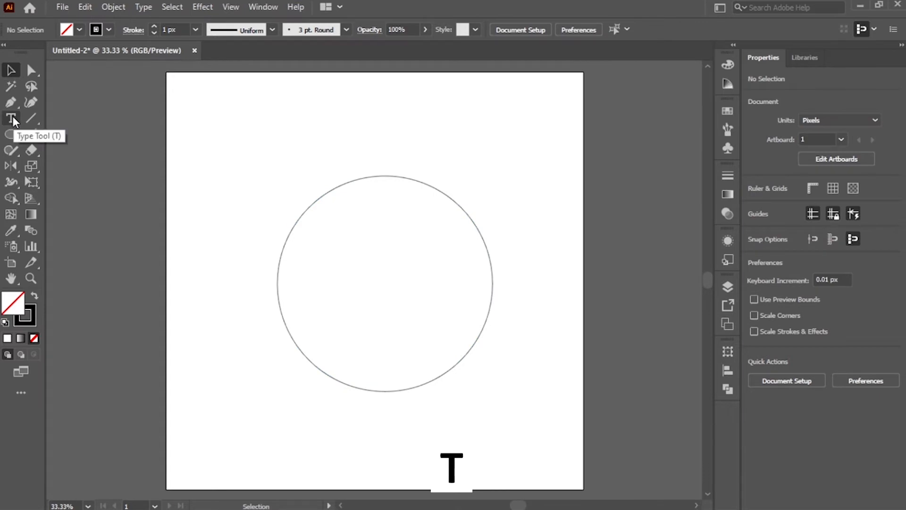
drag(13, 121, 69, 149)
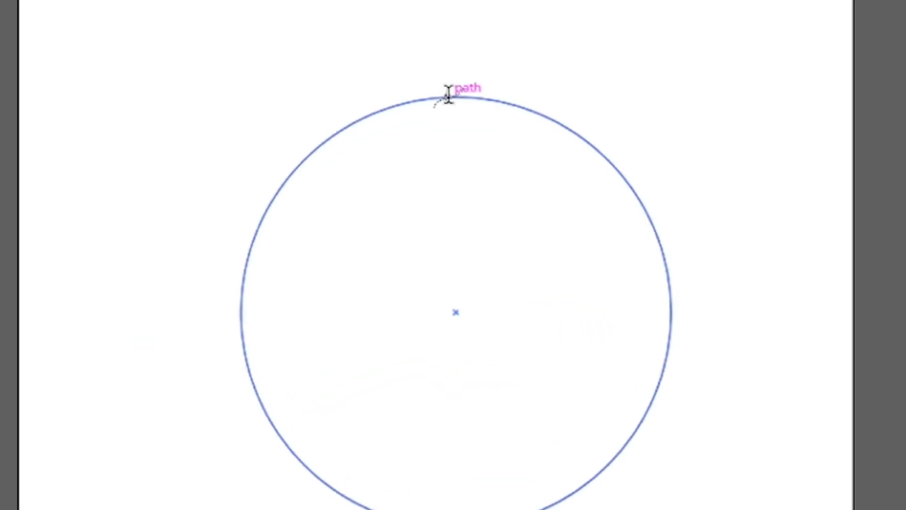
click(449, 96)
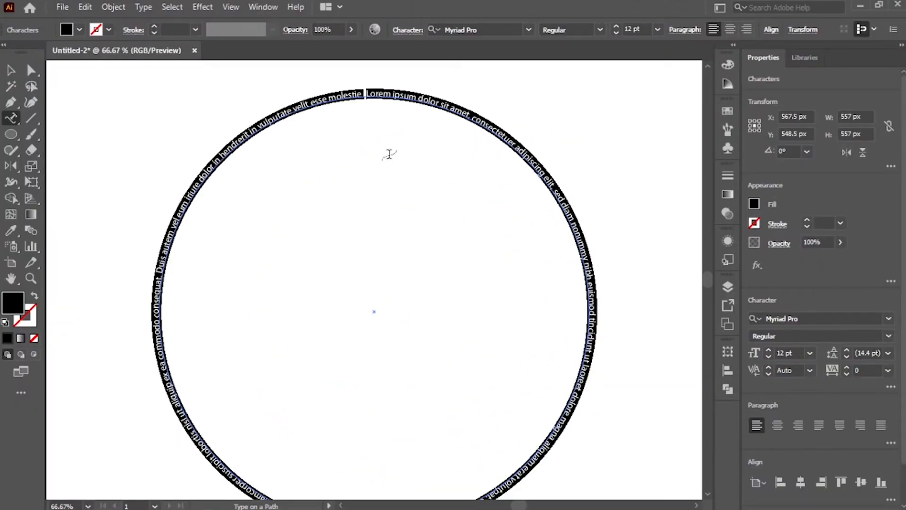
Replace the placeholder path text with a name and set it in Roboto Black at 72 pt
key(BackSpace)
click(658, 29)
click(670, 255)
click(380, 99)
click(578, 280)
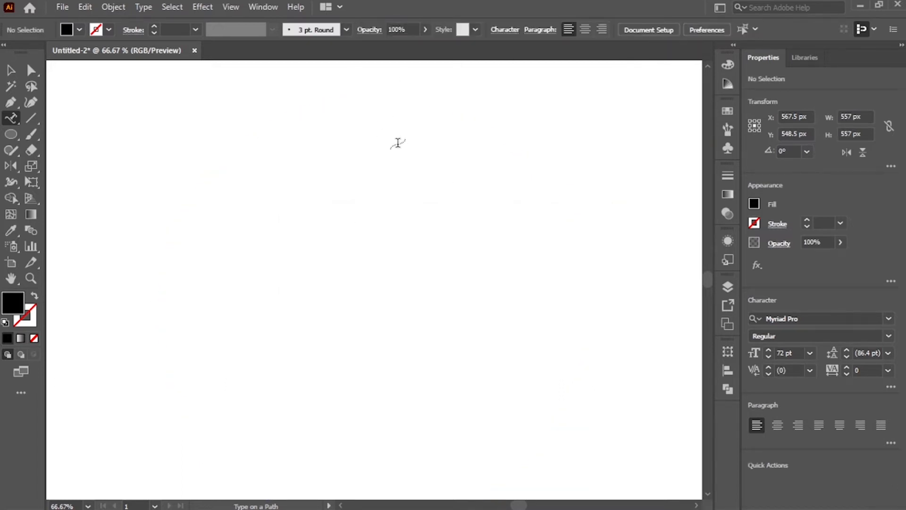
key(ctrl+z)
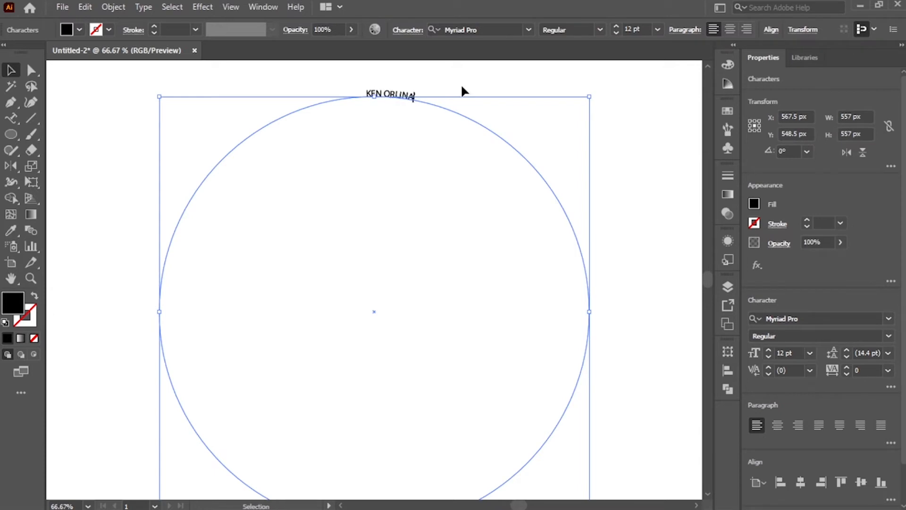
key(ctrl+a)
click(658, 30)
click(671, 264)
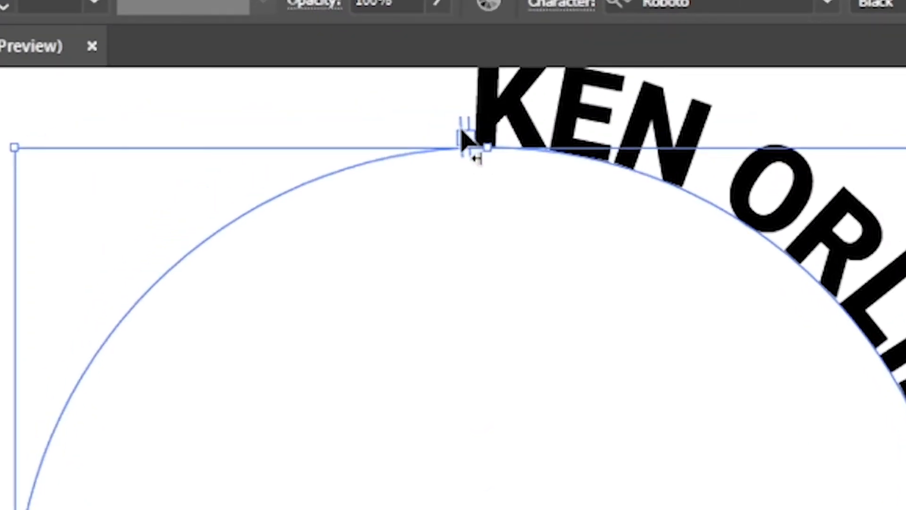
Center the path text over the top of the circle by adjusting its start and end brackets and centre-aligning it
drag(461, 130, 904, 507)
drag(467, 137, 179, 175)
drag(264, 140, 265, 141)
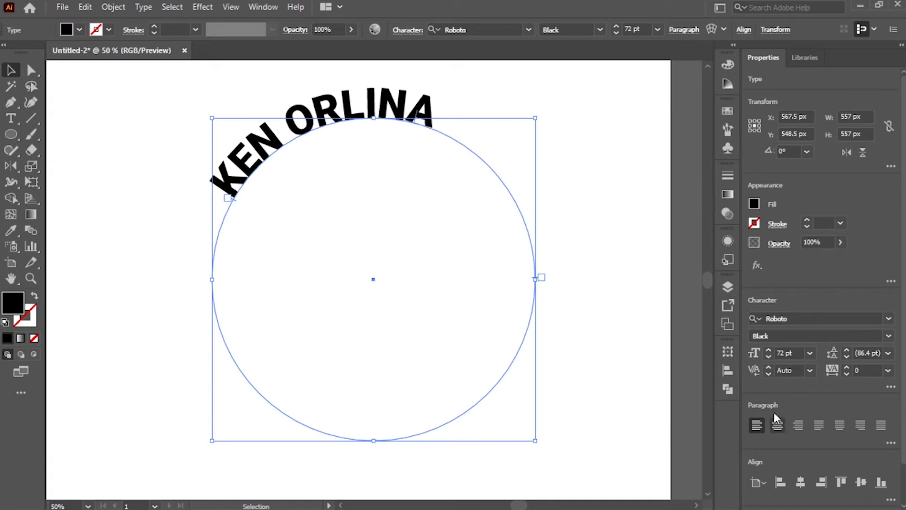
click(778, 426)
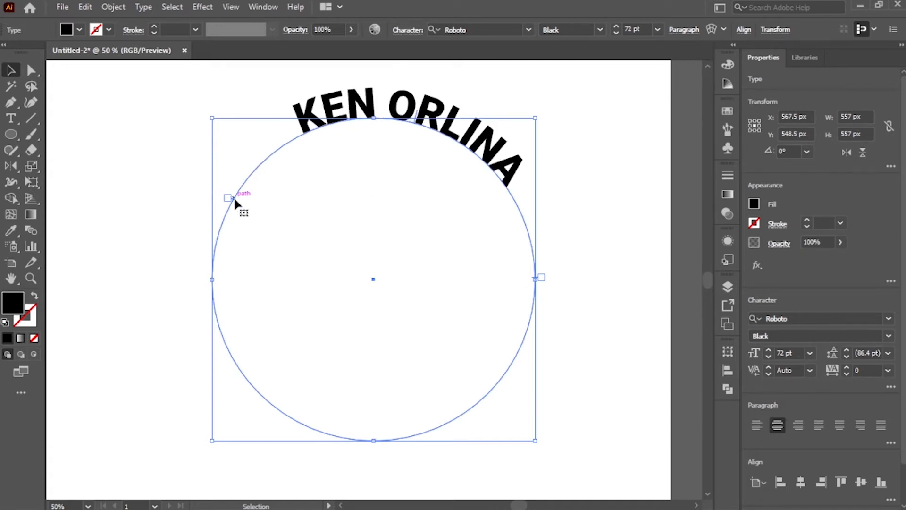
drag(231, 197, 198, 279)
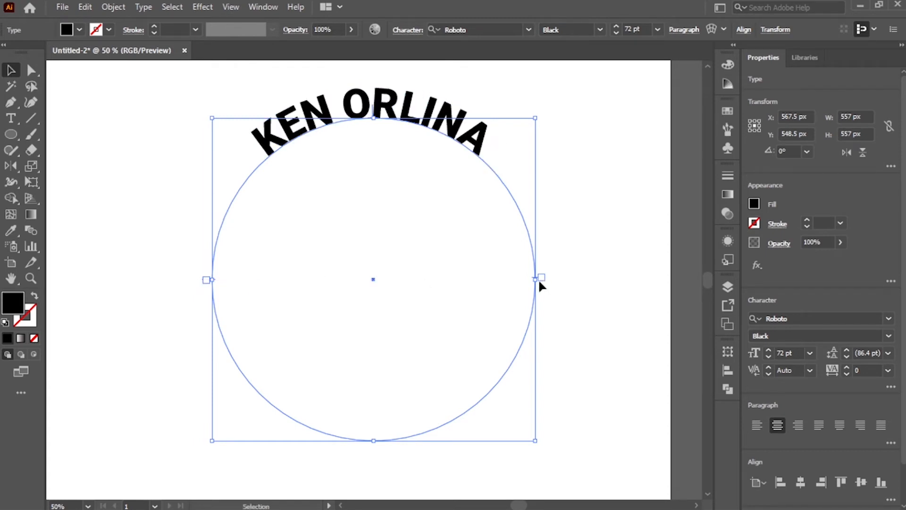
mouse_move(544, 278)
mouse_down()
mouse_move(544, 298)
mouse_move(545, 279)
mouse_up()
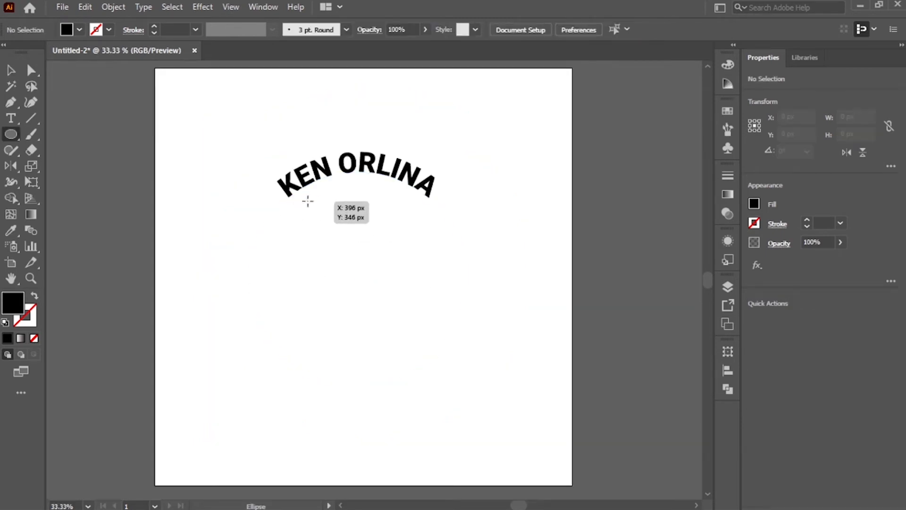
drag(308, 201, 449, 348)
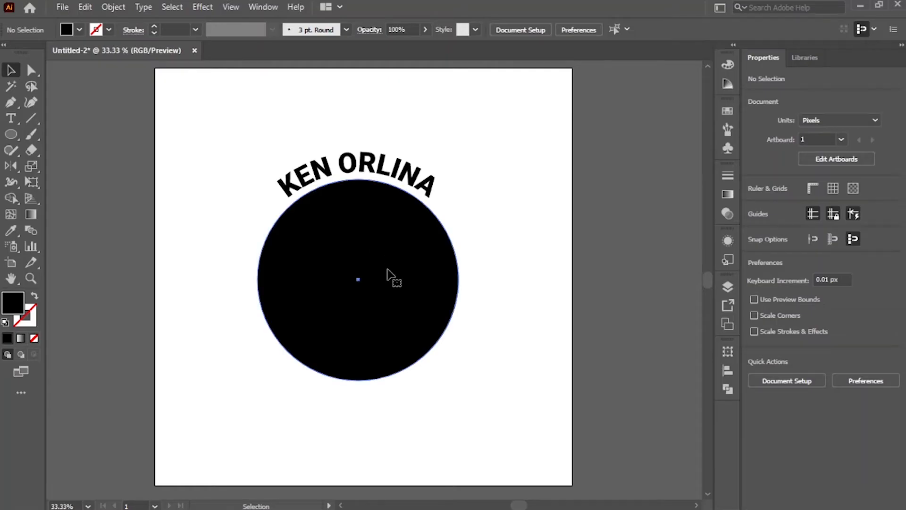
Open the Color Guide and set the fill colour to hex 42beac for the Rectangle tool
key(ctrl+v)
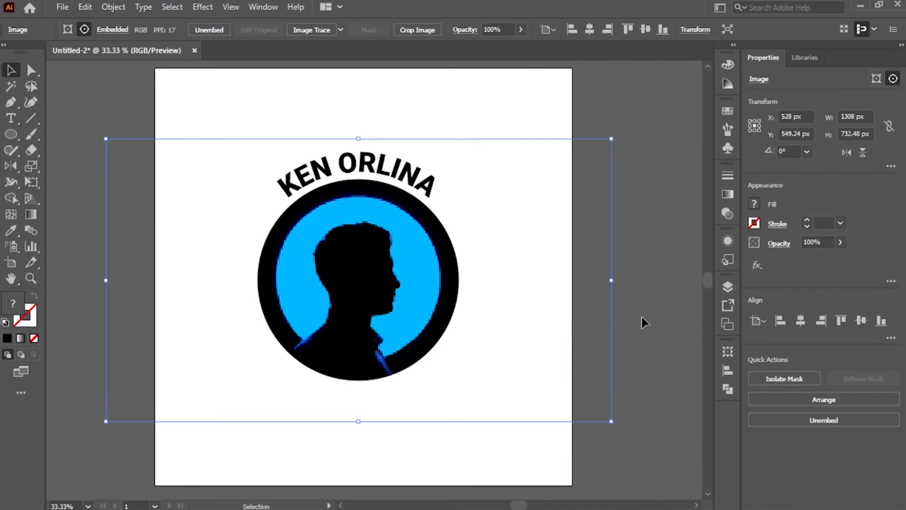
click(642, 317)
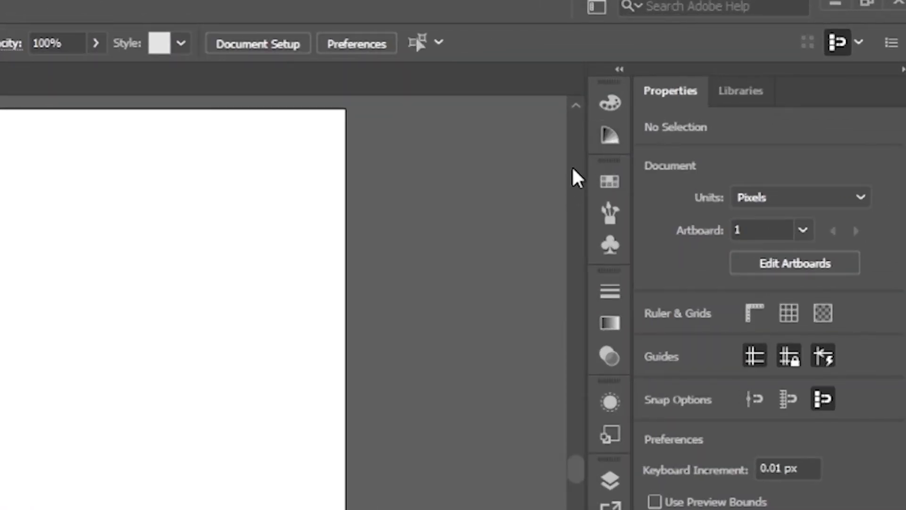
click(608, 138)
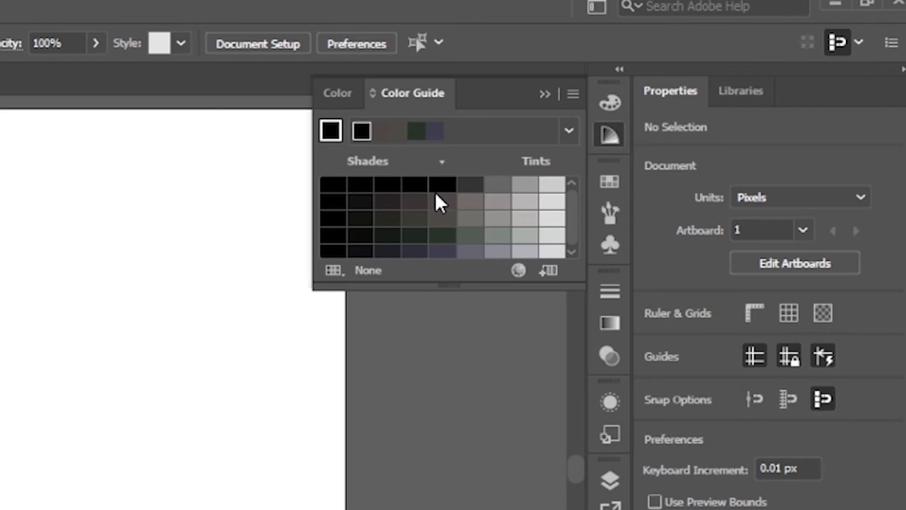
click(569, 133)
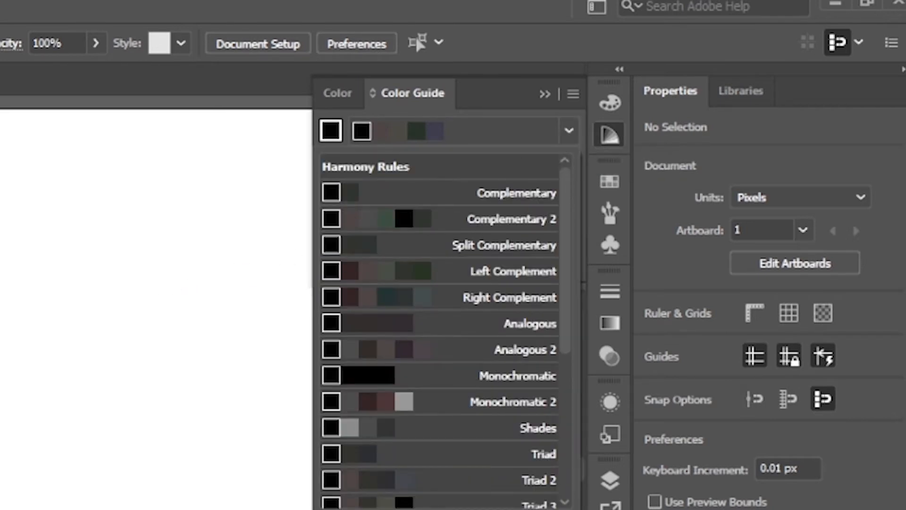
click(253, 236)
key(m)
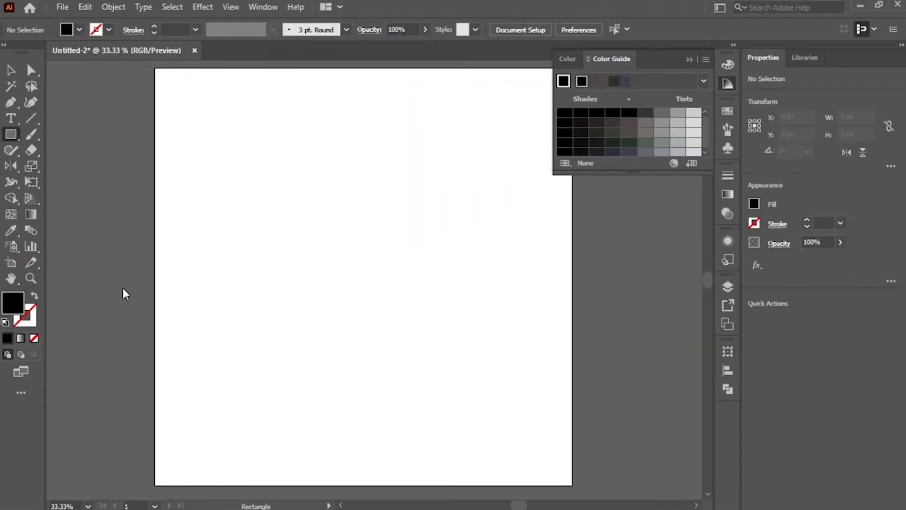
double_click(13, 303)
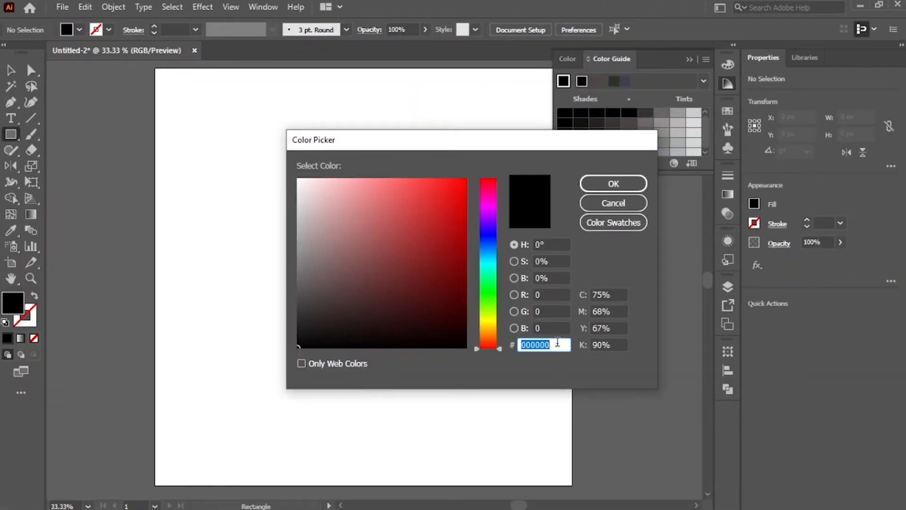
click(557, 345)
double_click(556, 345)
text(42)
text(beac)
click(614, 183)
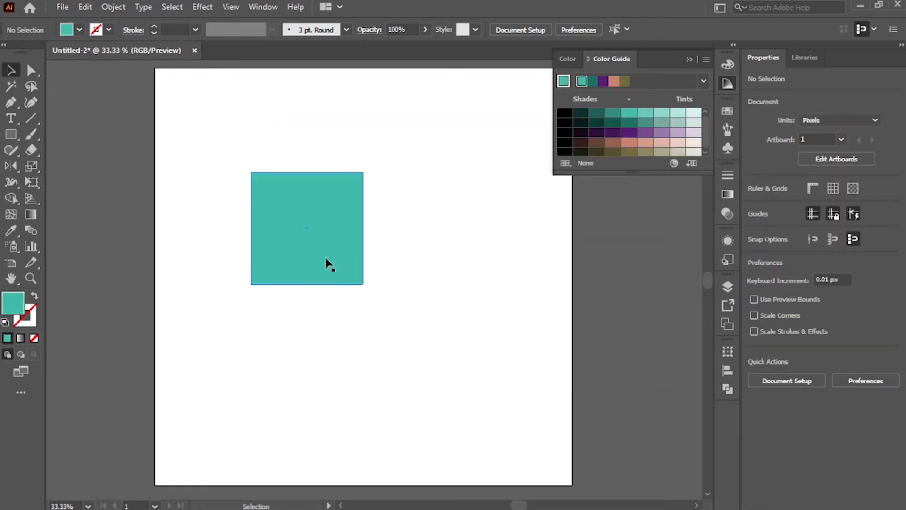
Draw a 290 px square and apply the Complementary 2 harmony rule in the Color Guide
click(325, 258)
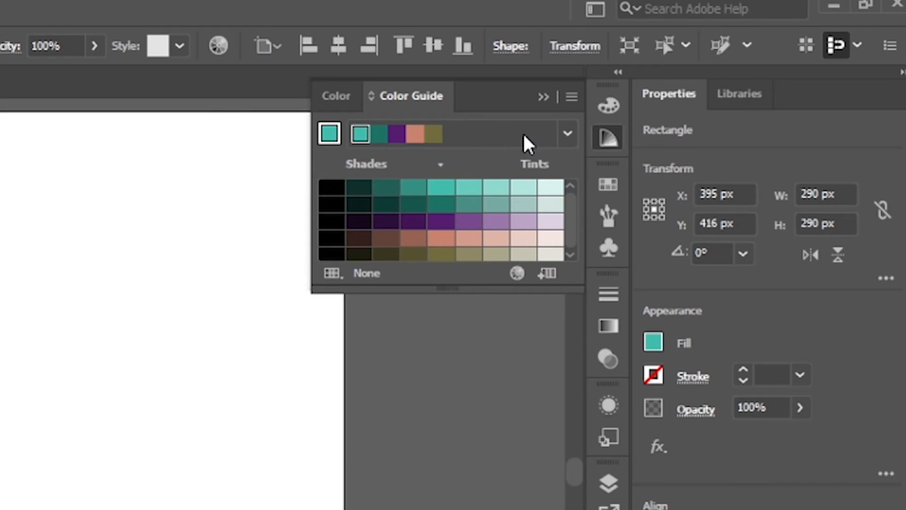
click(568, 134)
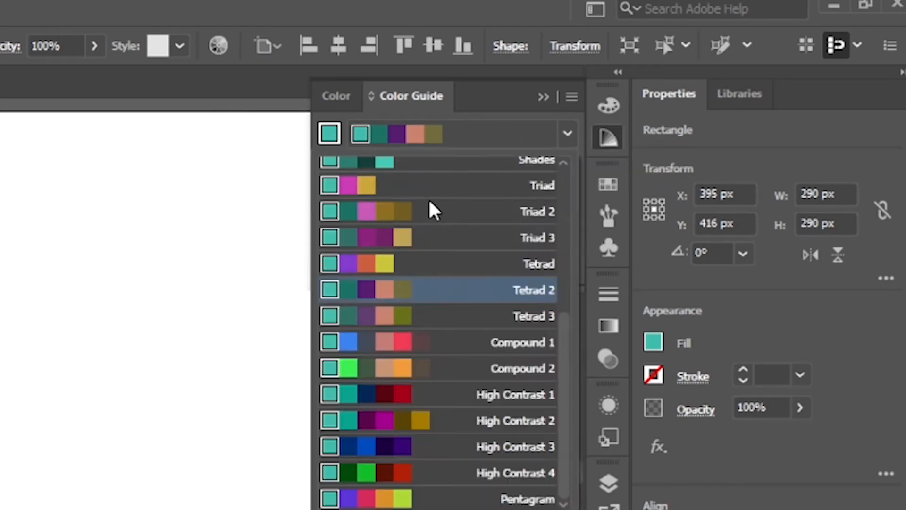
scroll(426, 300, up, 5)
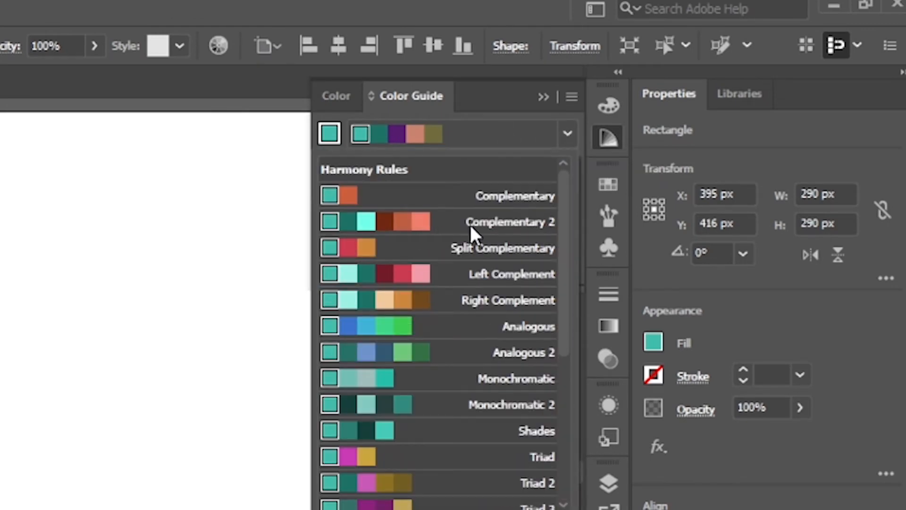
click(491, 200)
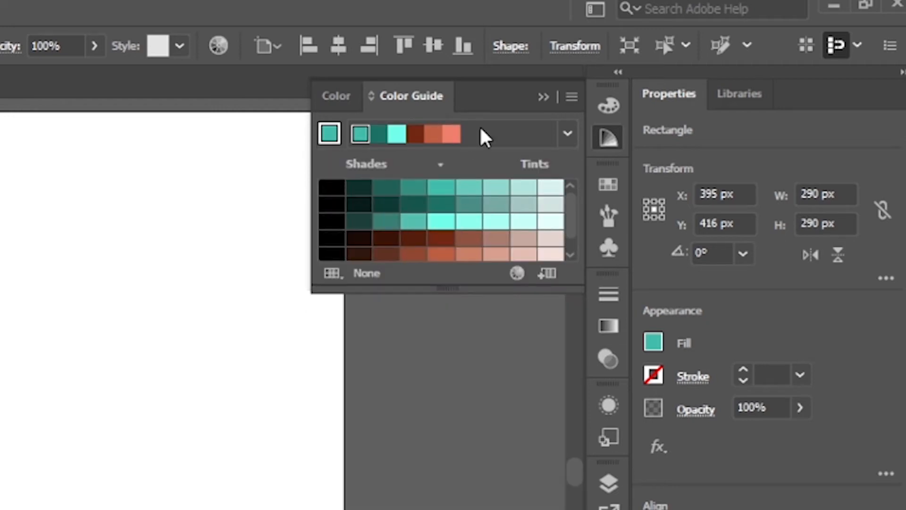
Save the Complementary 2 harmony colours as a new swatch group
click(548, 275)
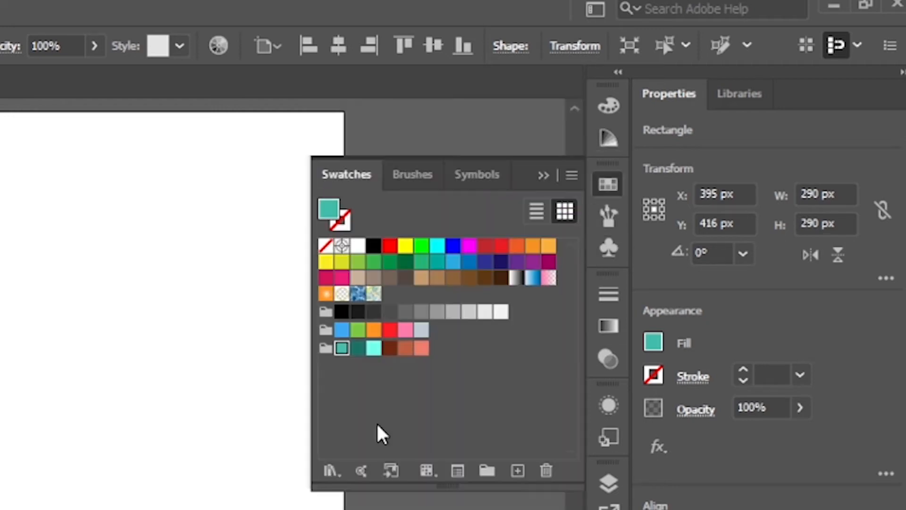
click(188, 396)
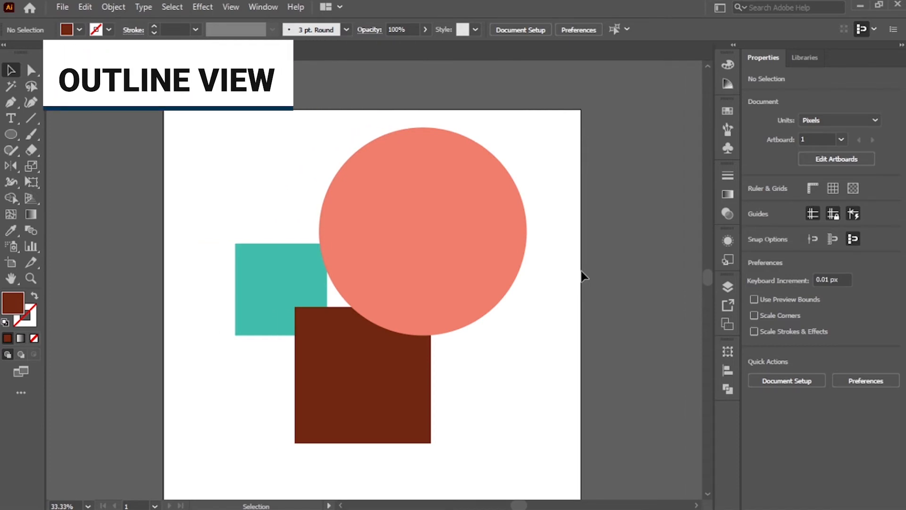
Switch the document to Outline view
key(ctrl+=)
key(ctrl+=)
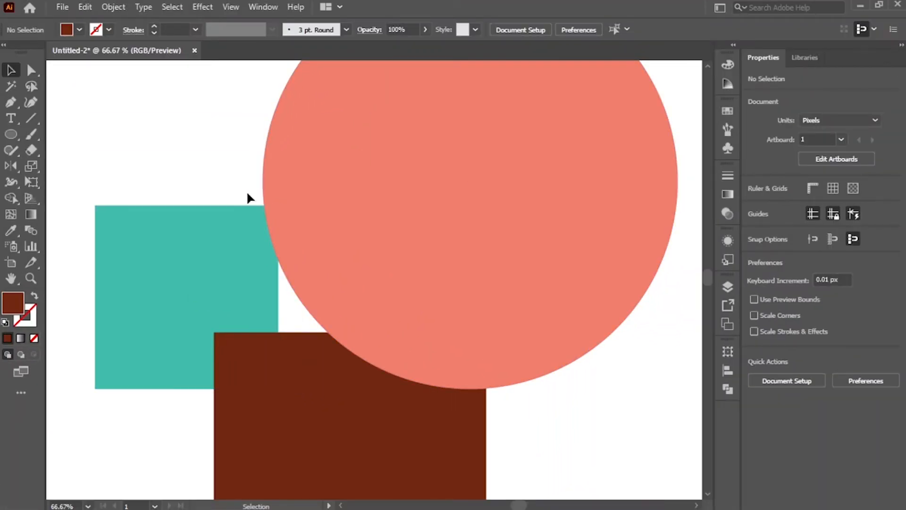
click(231, 6)
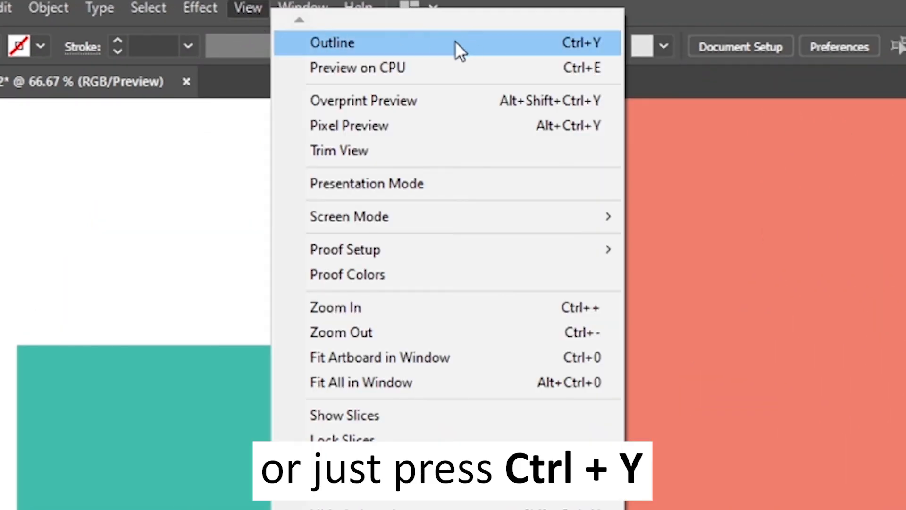
click(455, 41)
Examine at high zoom where the circle and square outlines cross, then fit the artboard back in the window
drag(303, 307, 546, 106)
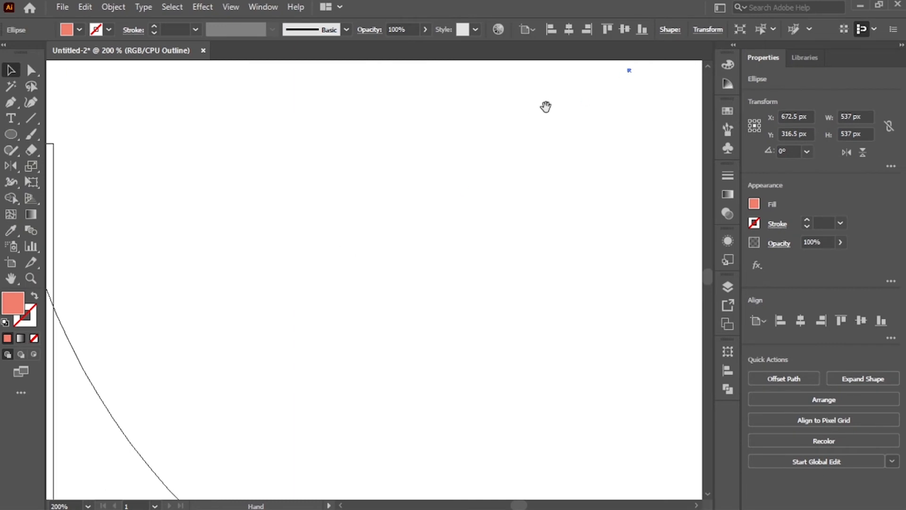
drag(341, 229, 267, 311)
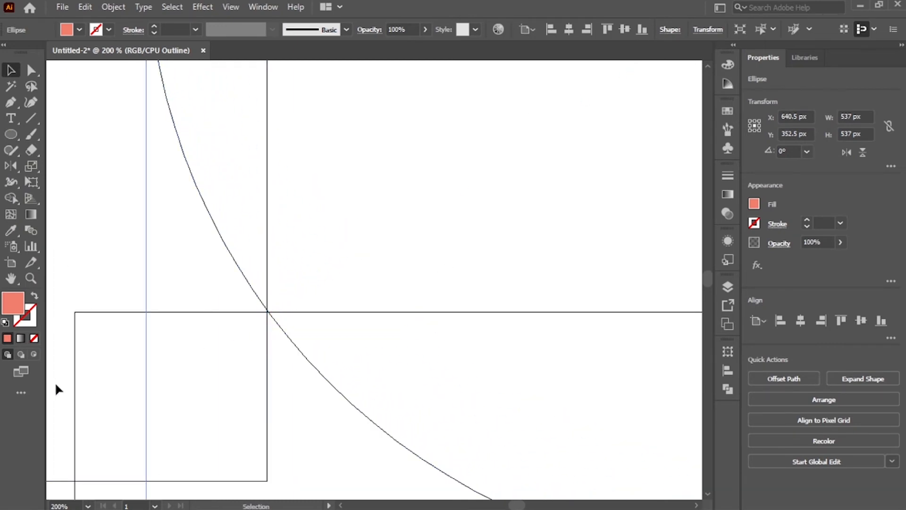
key(z)
click(266, 312)
click(383, 275)
click(368, 291)
click(368, 291)
drag(379, 270, 384, 264)
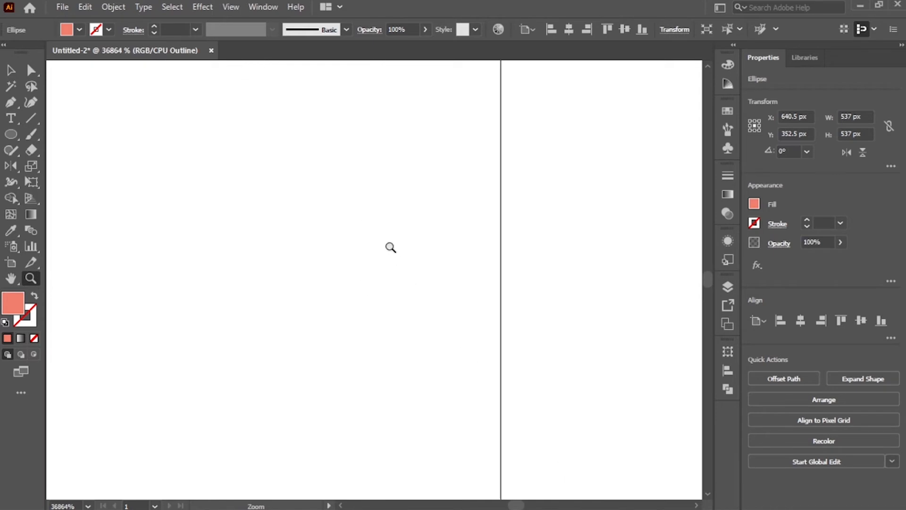
drag(411, 324, 345, 430)
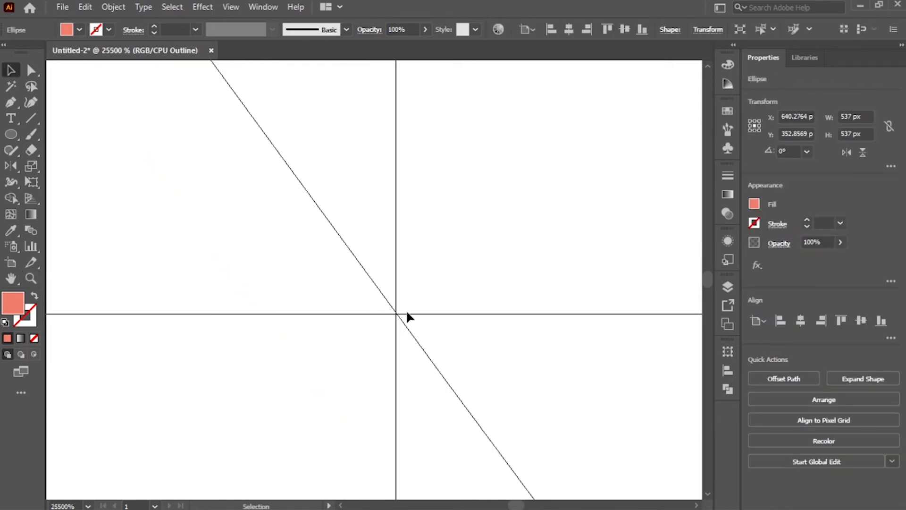
key(z)
click(396, 315)
click(415, 383)
key(v)
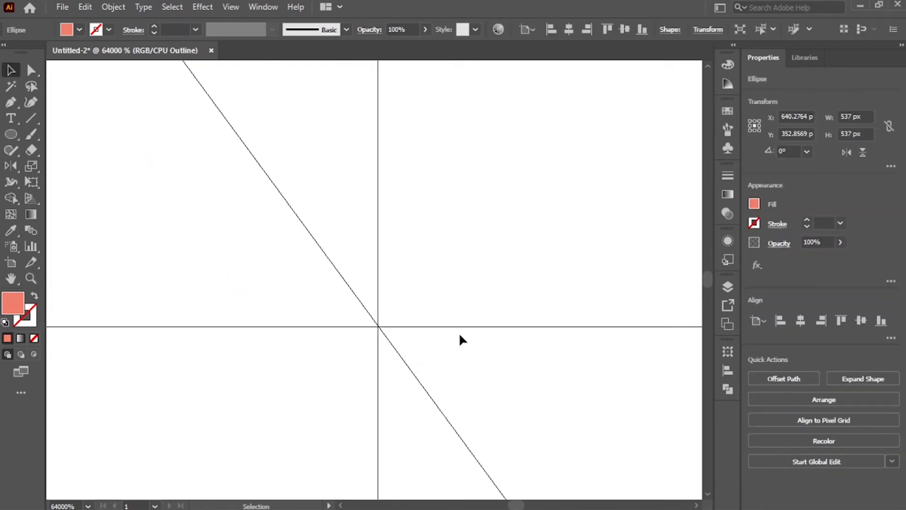
key(ctrl+0)
click(509, 365)
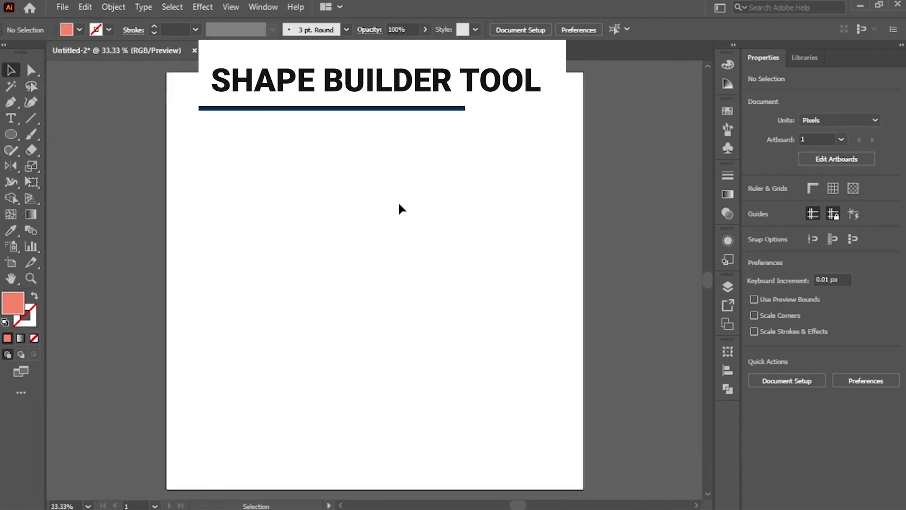
Draw a tall black rectangle and a second grey rectangle overlapping it
key(m)
drag(293, 153, 458, 411)
key(v)
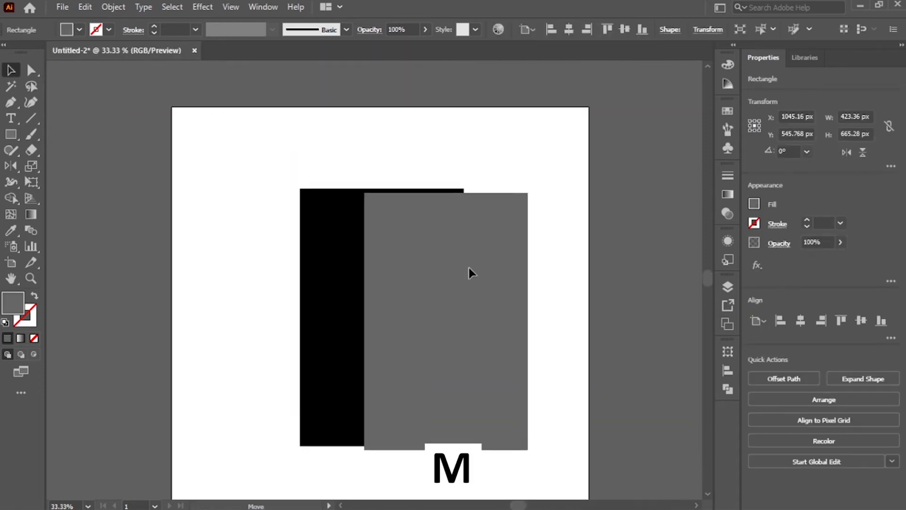
drag(470, 271, 447, 300)
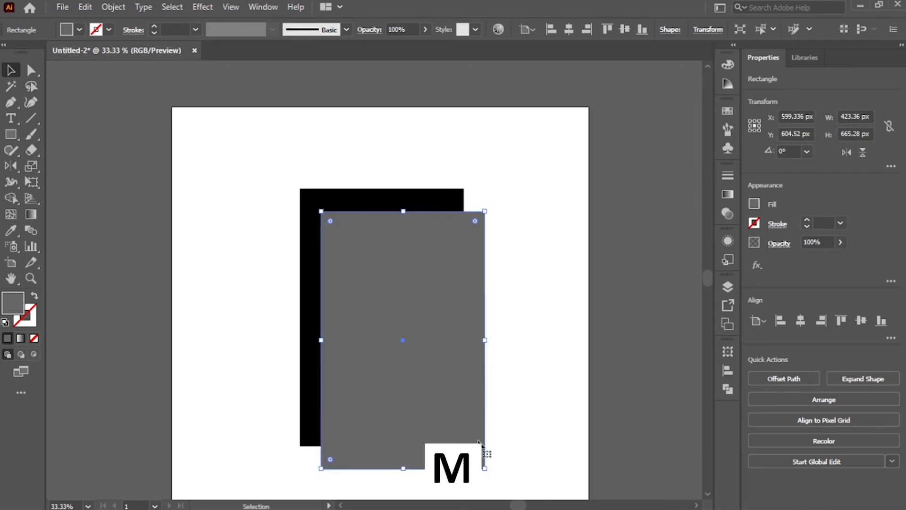
Shrink the grey rectangle into a bar and place two grey bars overlapping the black rectangle's left and right edges
drag(484, 468, 391, 396)
drag(348, 377, 284, 376)
click(390, 268)
drag(414, 270, 483, 270)
click(552, 340)
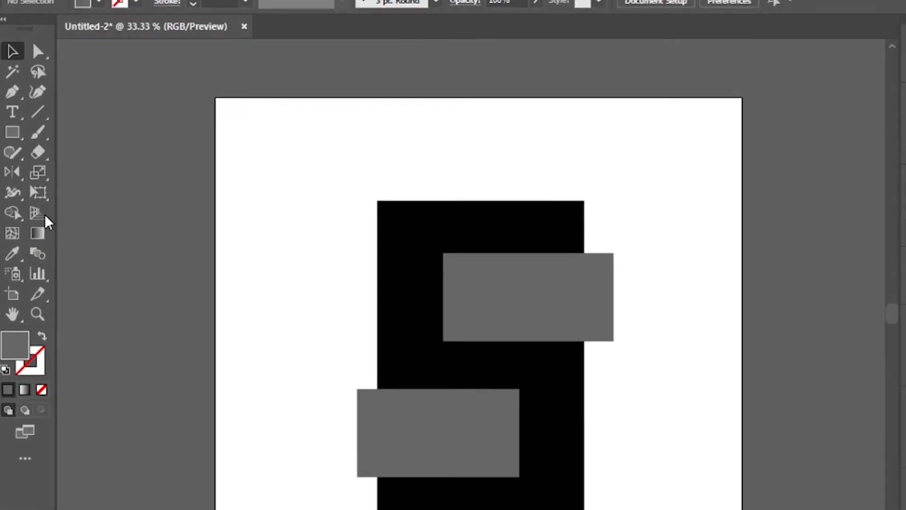
Select all shapes and use Shape Builder to delete the grey overlap areas, cutting notches into the black rectangle
key(shift+m)
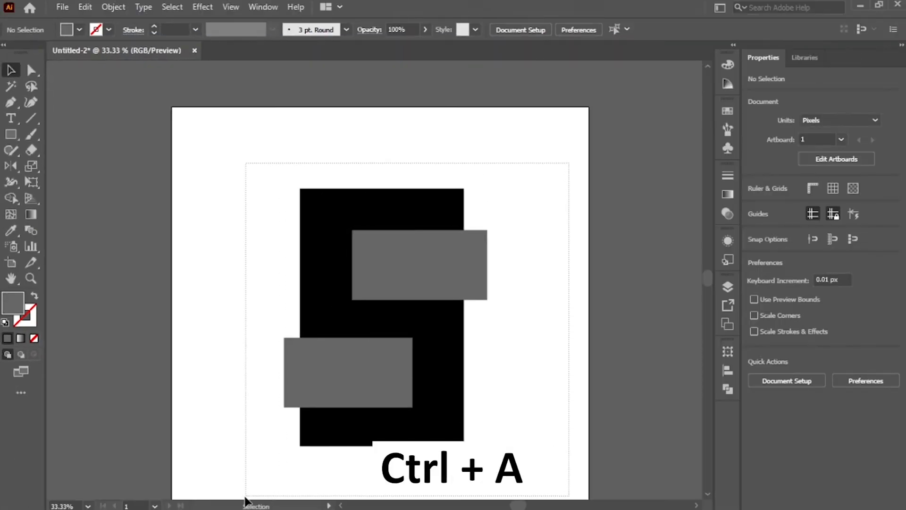
key(ctrl+a)
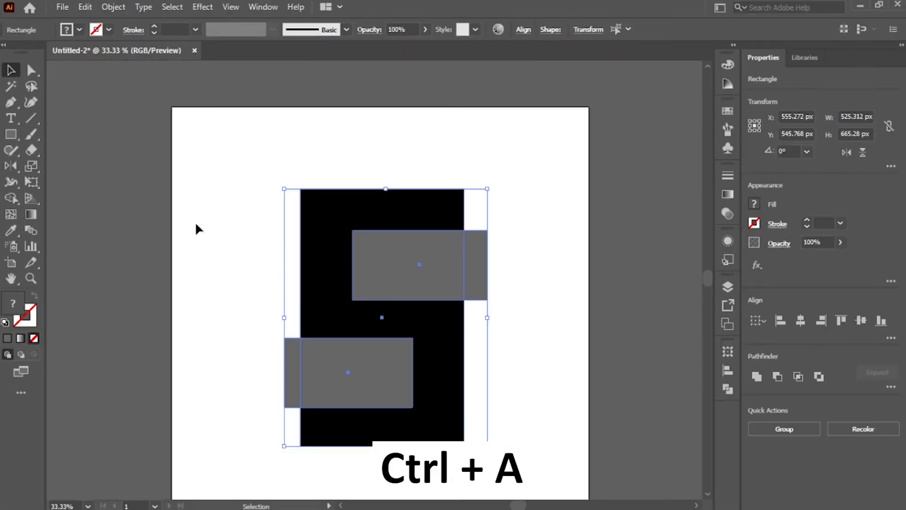
key(shift+m)
click(9, 197)
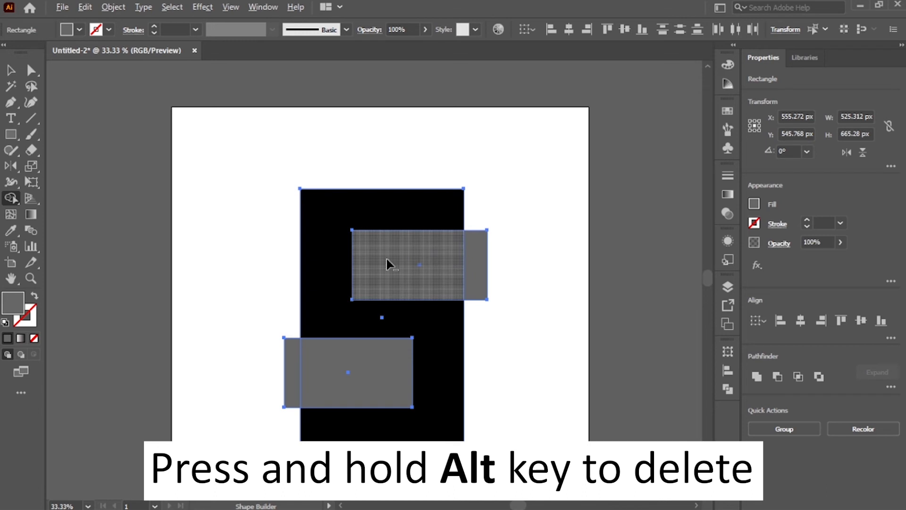
drag(386, 260, 484, 265)
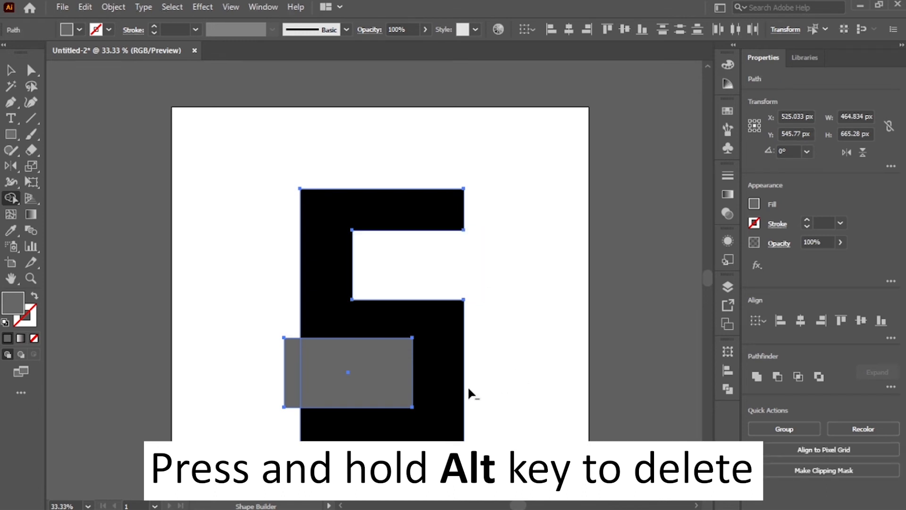
drag(350, 385, 293, 385)
key(v)
click(479, 347)
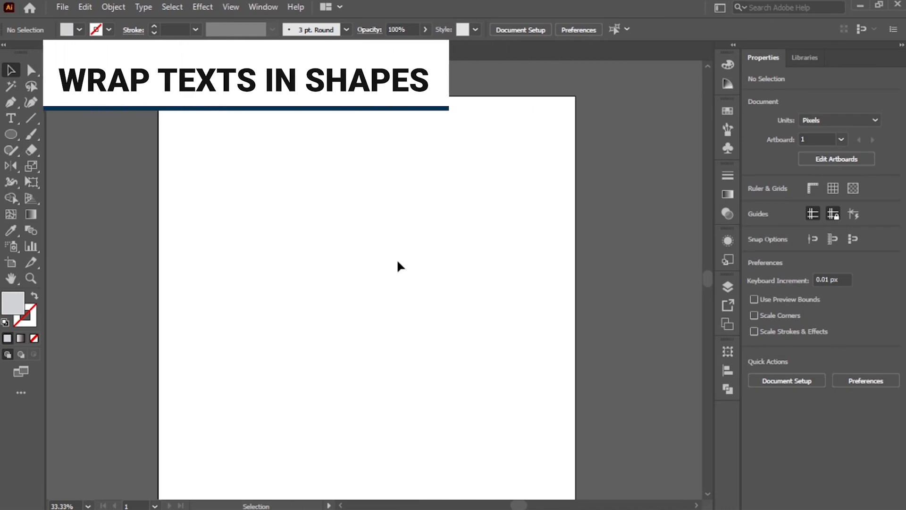
Type the point text HELLO on the artboard with the Type tool
key(t)
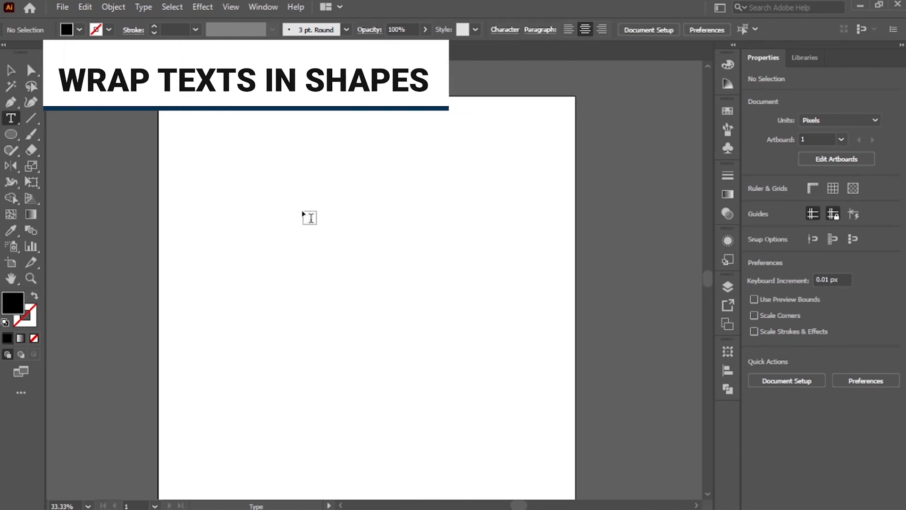
click(305, 213)
text(HELLO)
key(Escape)
Draw a grey circle with the Ellipse tool below the HELLO text
click(296, 270)
key(l)
drag(286, 258, 450, 376)
key(v)
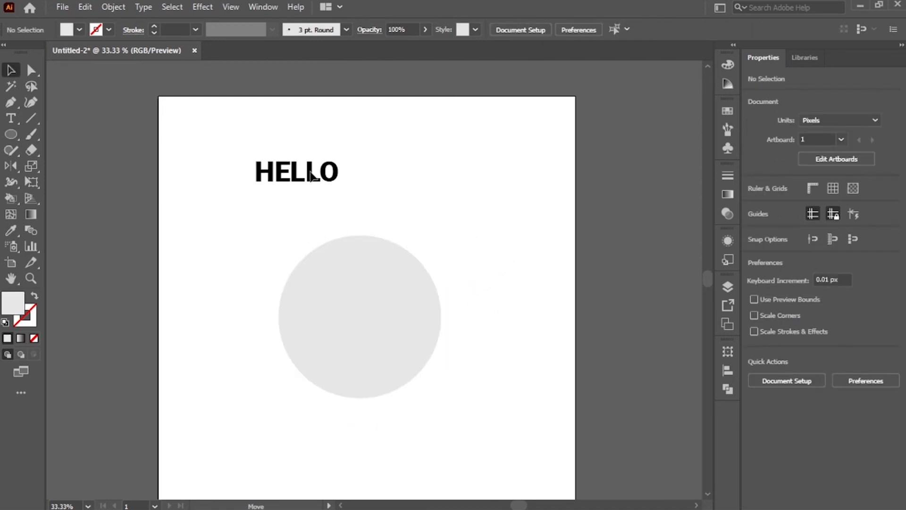
Move the HELLO text over the circle and send it to the back
click(297, 172)
drag(312, 171, 314, 262)
key(ctrl+shift+bracketleft)
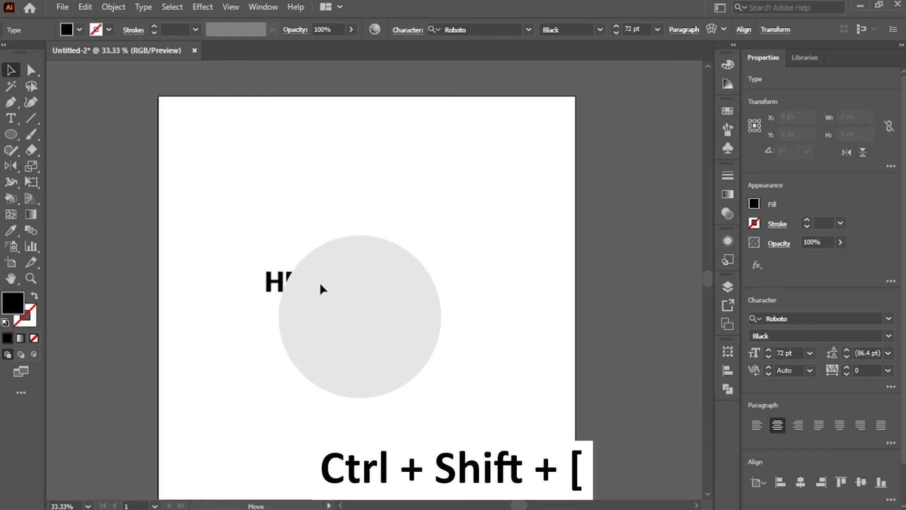
Select the text and circle and apply Envelope Distort, Make with Top Object, to wrap HELLO inside the circle
drag(477, 181, 241, 387)
key(ctrl+a)
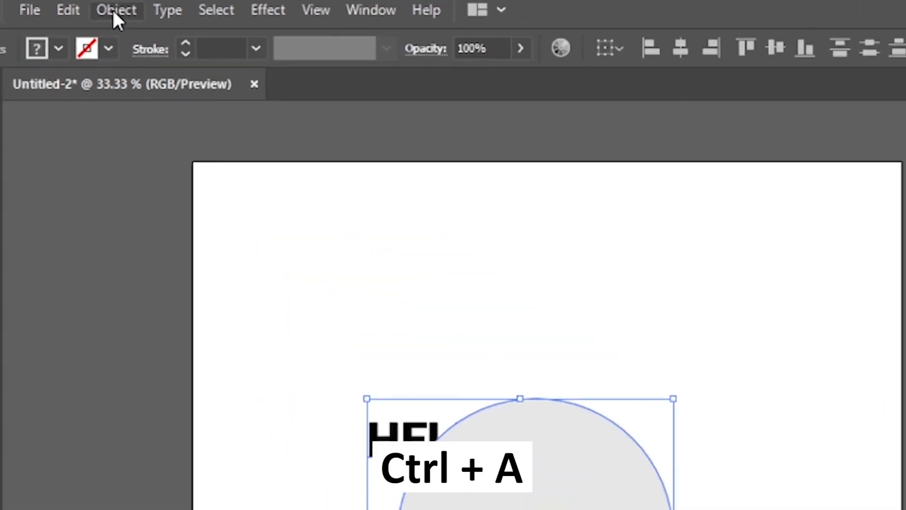
click(113, 7)
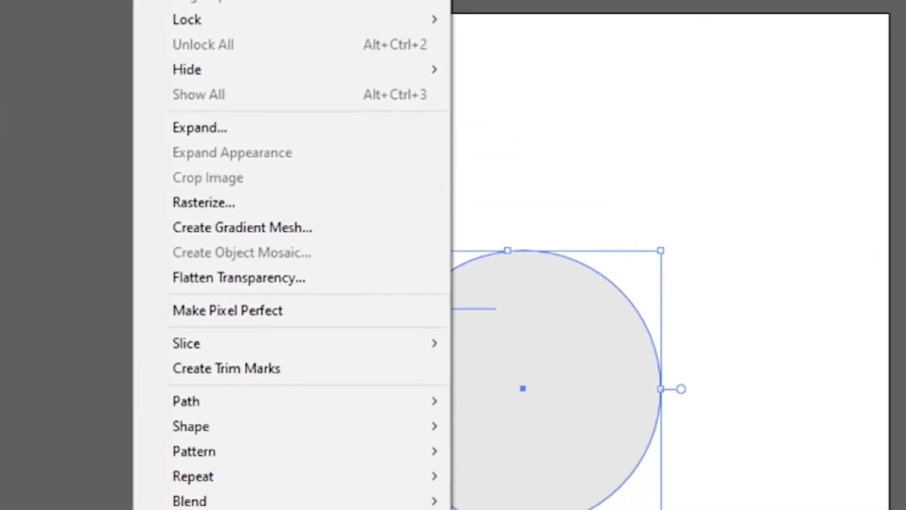
mouse_move(240, 326)
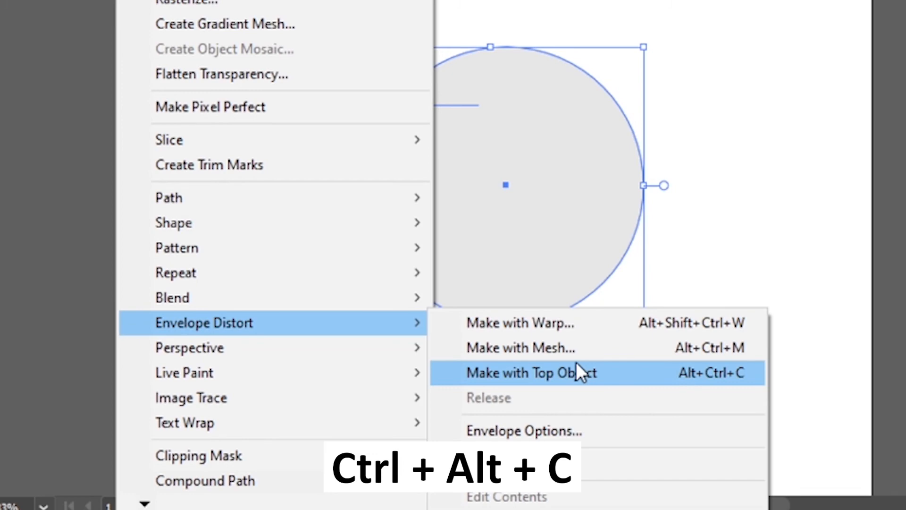
click(587, 373)
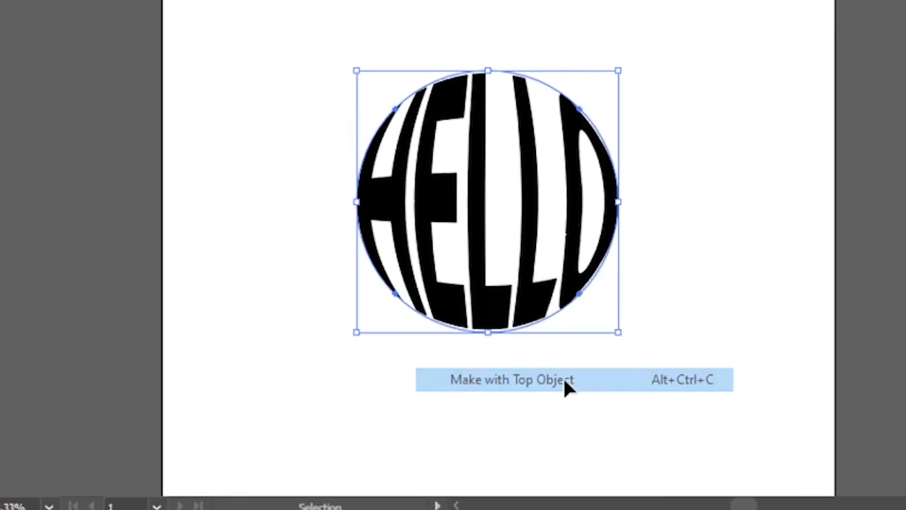
click(744, 141)
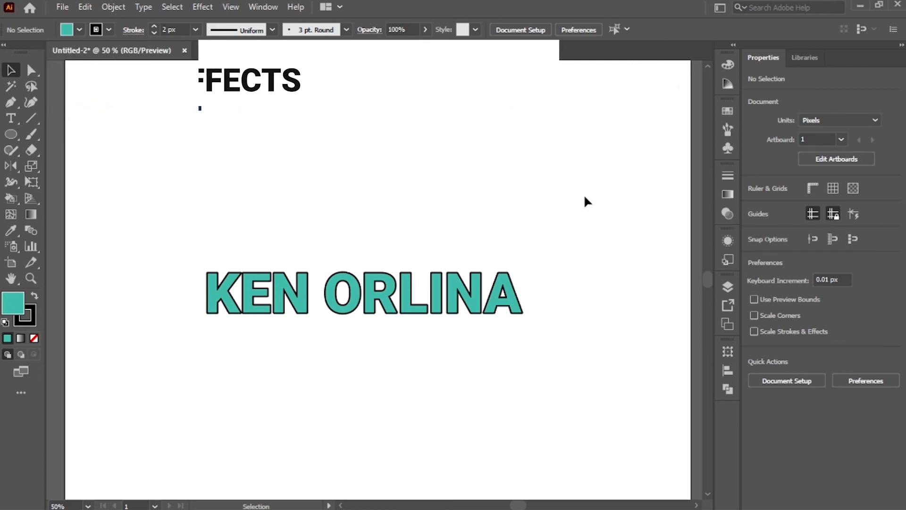
Resize the outlined name text group by its bounding box handles
click(518, 294)
drag(523, 294, 473, 293)
key(space)
drag(422, 225, 481, 212)
drag(533, 279, 642, 275)
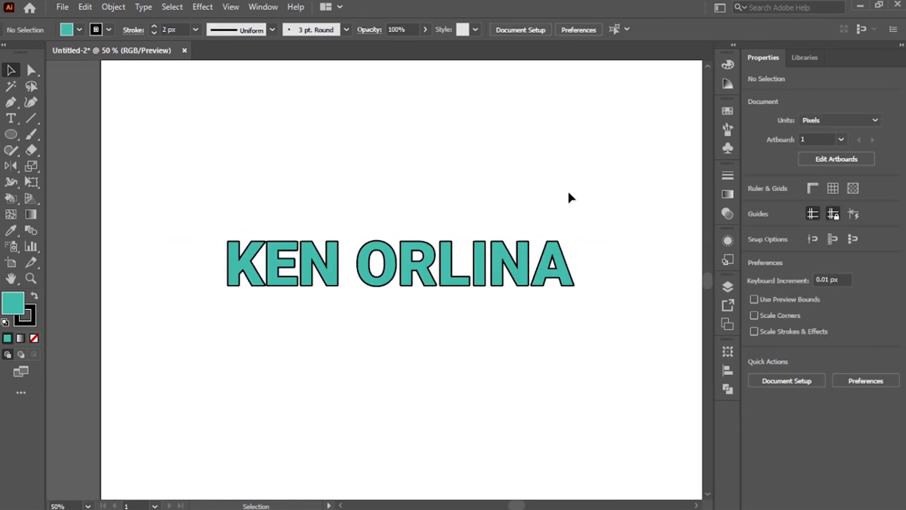
click(566, 281)
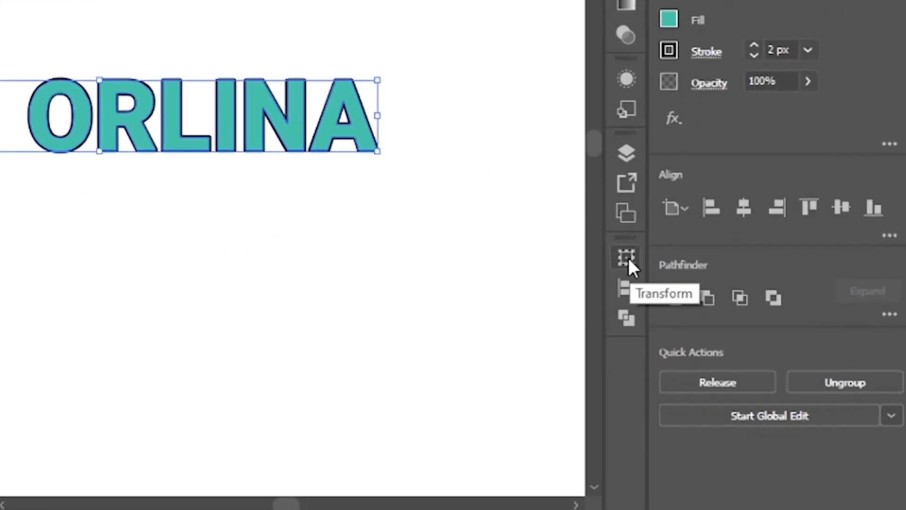
Open the Transform panel options and turn on Scale Strokes & Effects
click(628, 259)
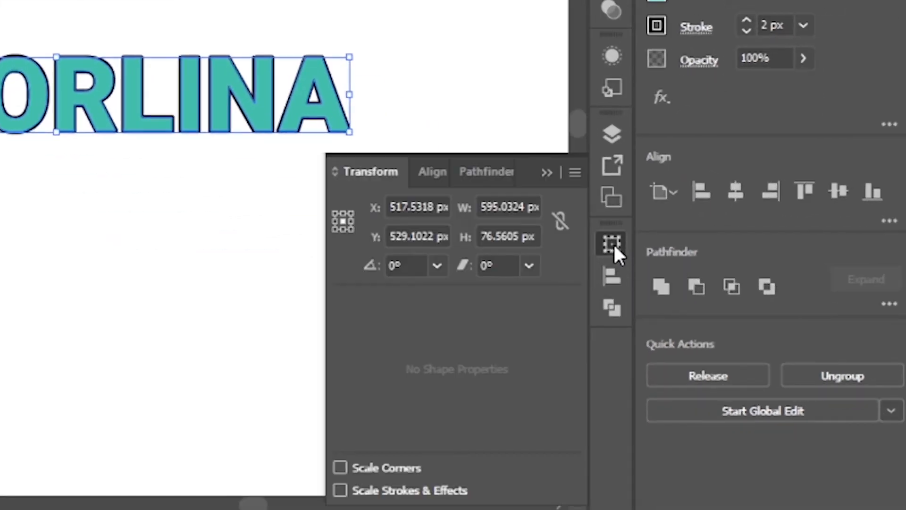
click(575, 172)
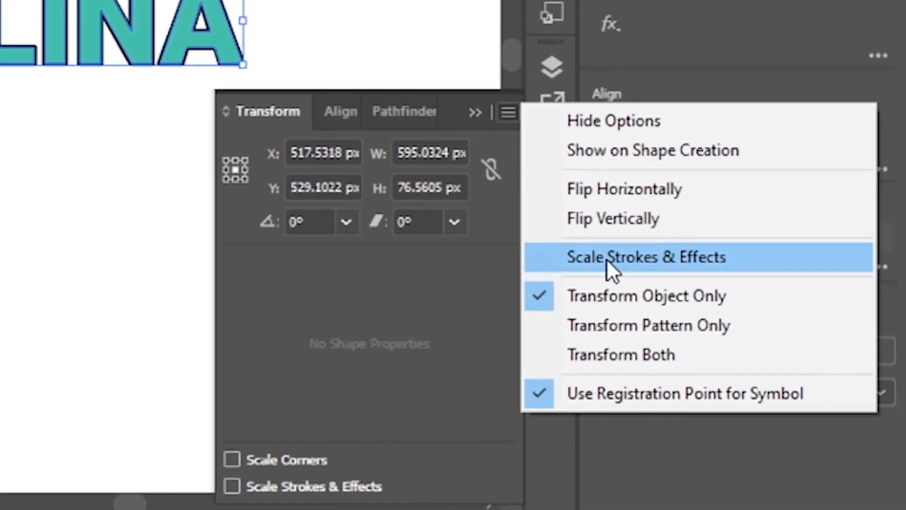
click(610, 259)
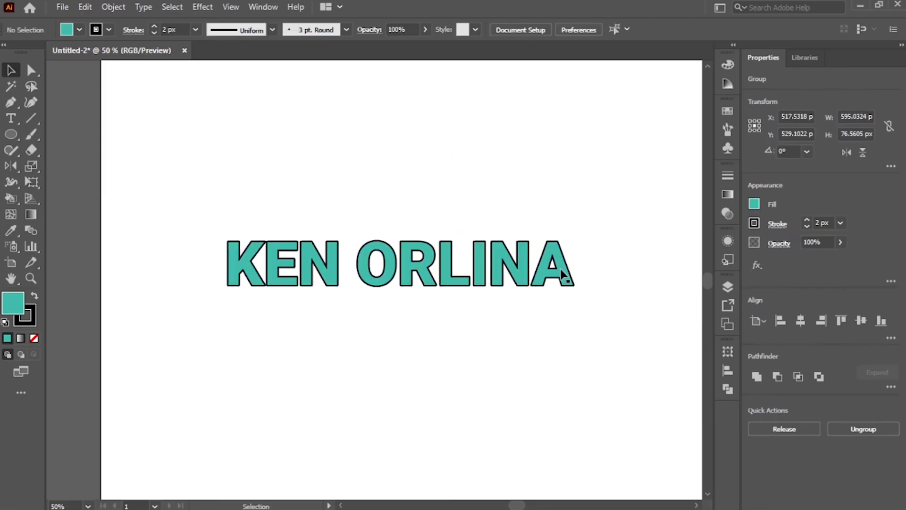
click(562, 274)
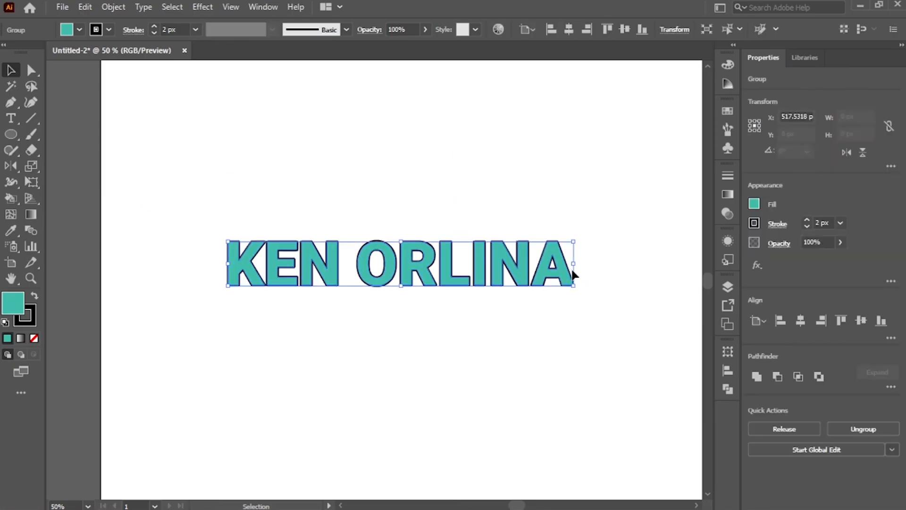
Stretch the name text group wider so its stroke scales along with it
drag(575, 267, 706, 267)
key(space)
drag(582, 193, 440, 182)
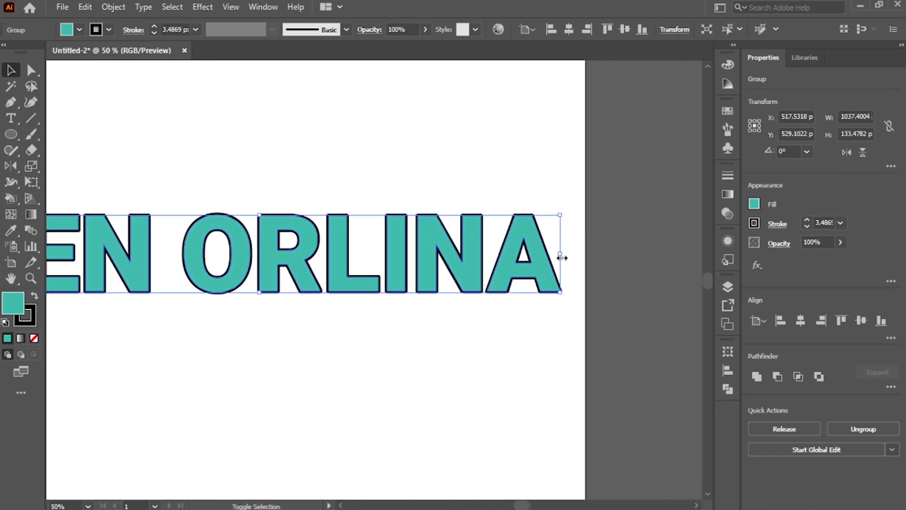
drag(562, 258, 688, 259)
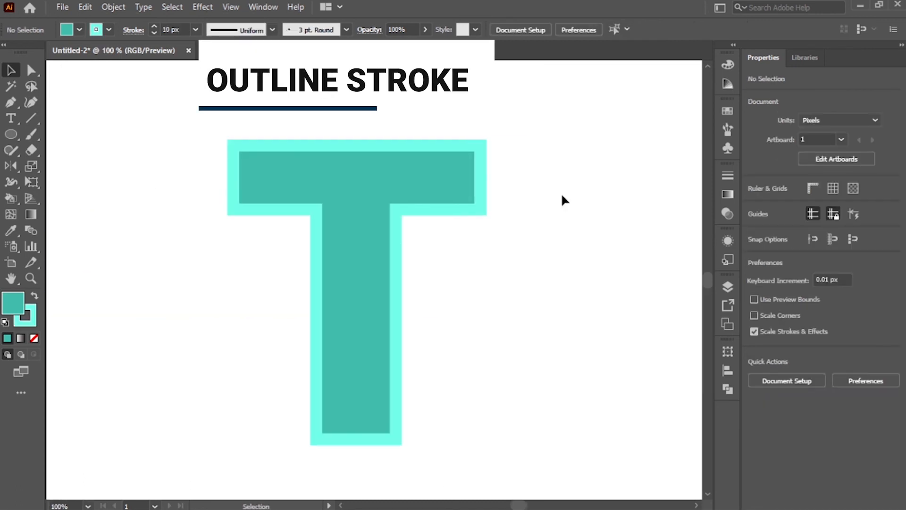
Apply Outline Stroke to the T group and drag the outlined stroke offset from the fill
click(438, 174)
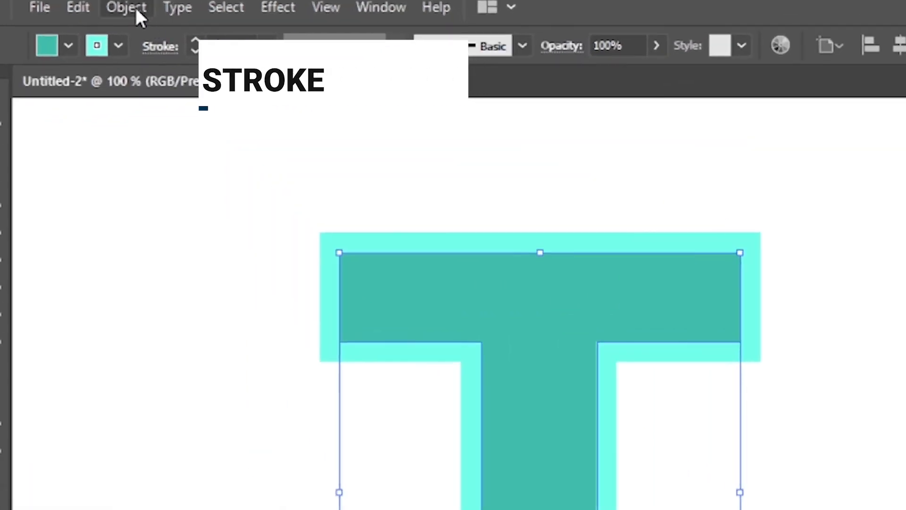
click(114, 7)
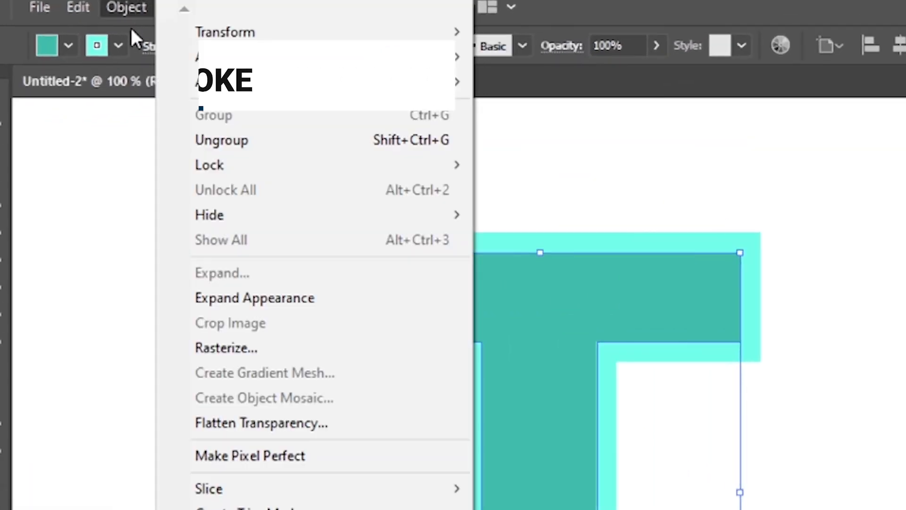
mouse_move(376, 199)
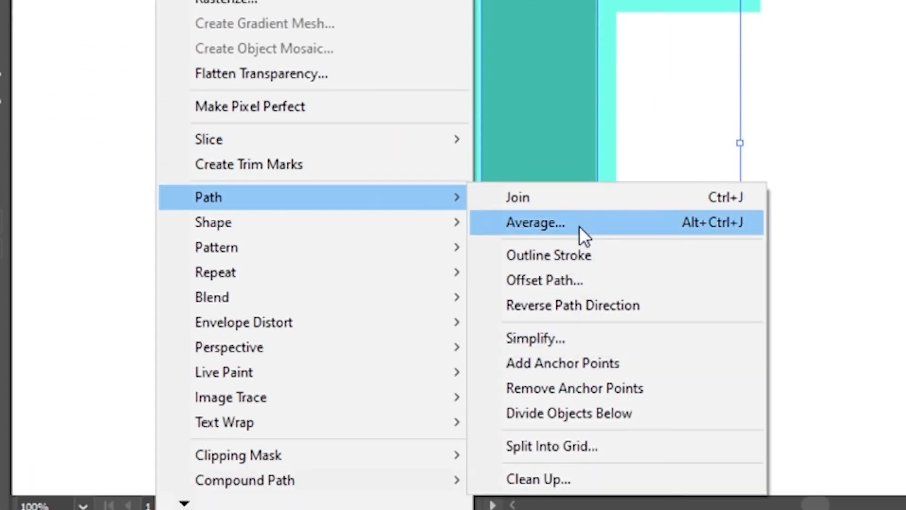
click(580, 263)
drag(443, 223, 592, 268)
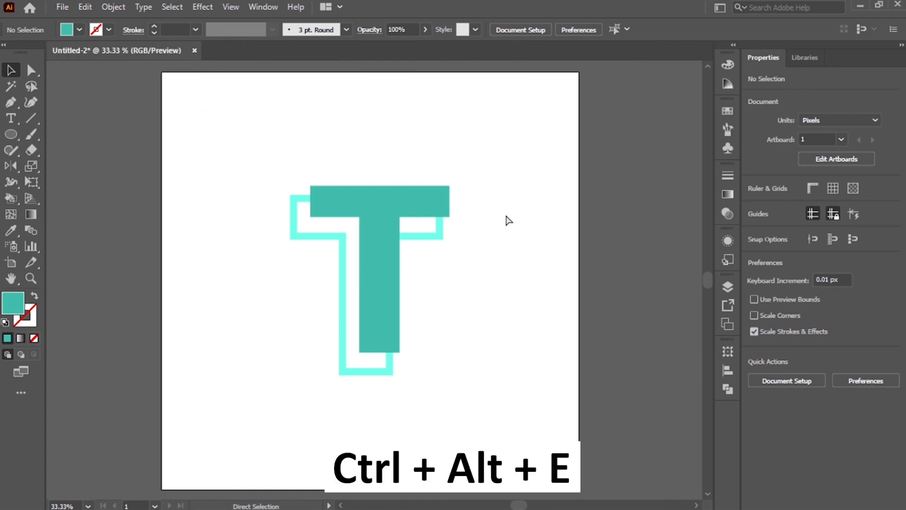
Open Export for Screens, enable Create Sub-folders by Format, and add two more export scales
key(ctrl+alt+e)
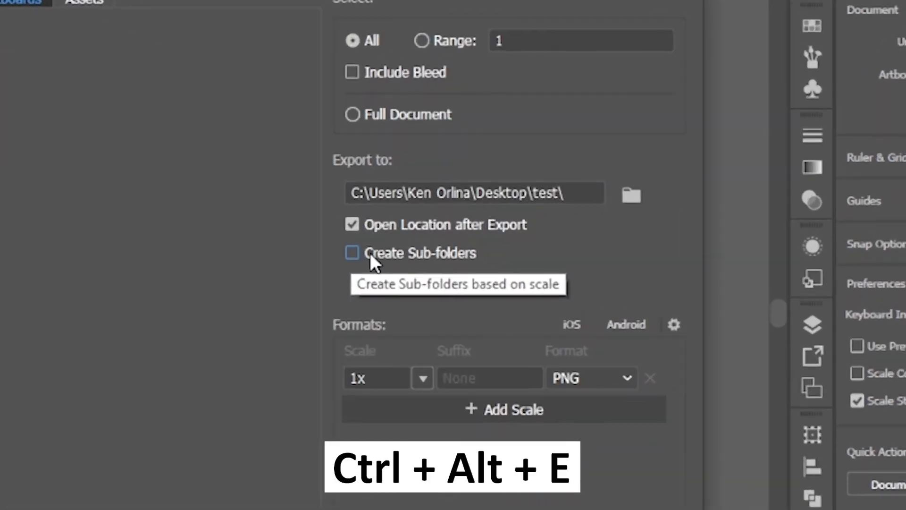
click(459, 240)
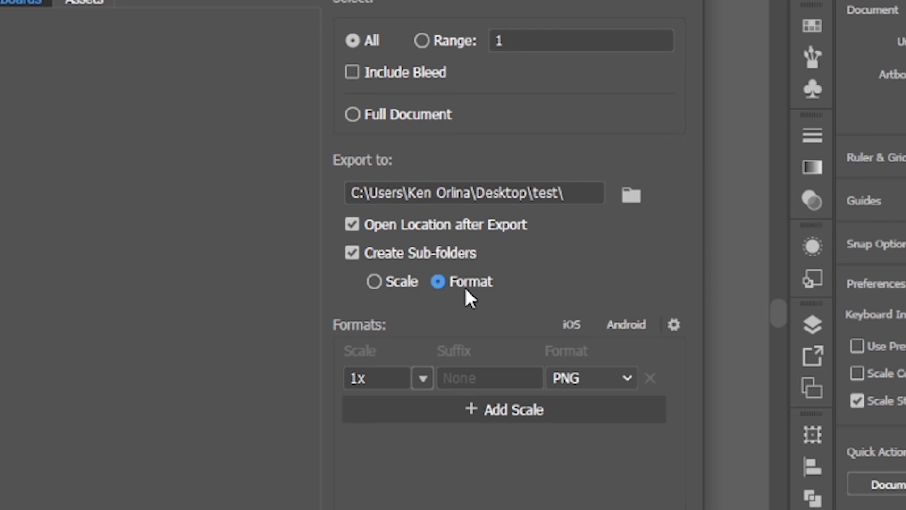
click(572, 409)
click(609, 442)
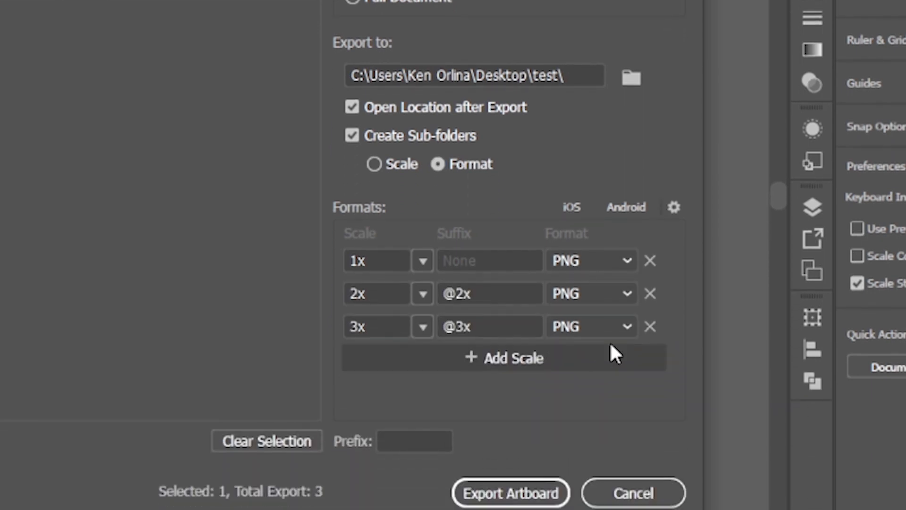
Set the export formats to PNG at 1x, JPG 100 at 2x, plus SVG and PDF
click(579, 475)
click(605, 411)
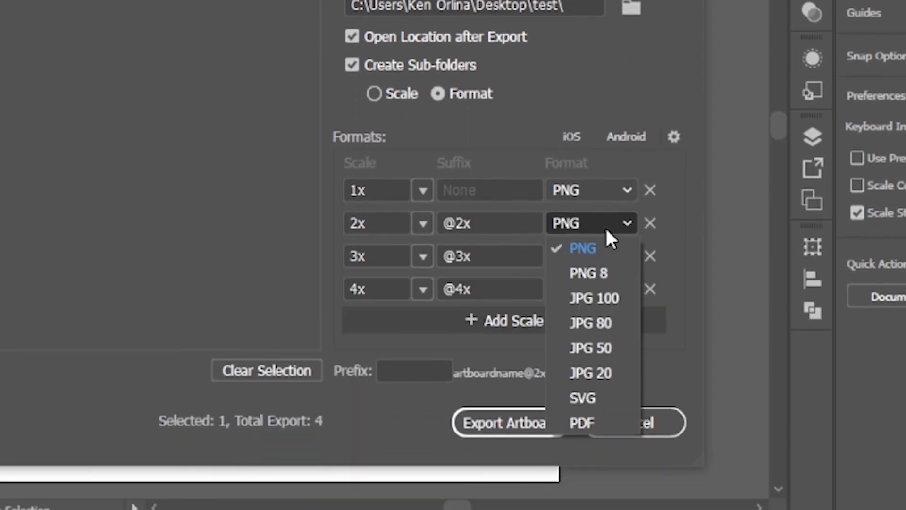
click(598, 323)
key(Up)
click(587, 258)
click(588, 431)
click(589, 289)
click(582, 488)
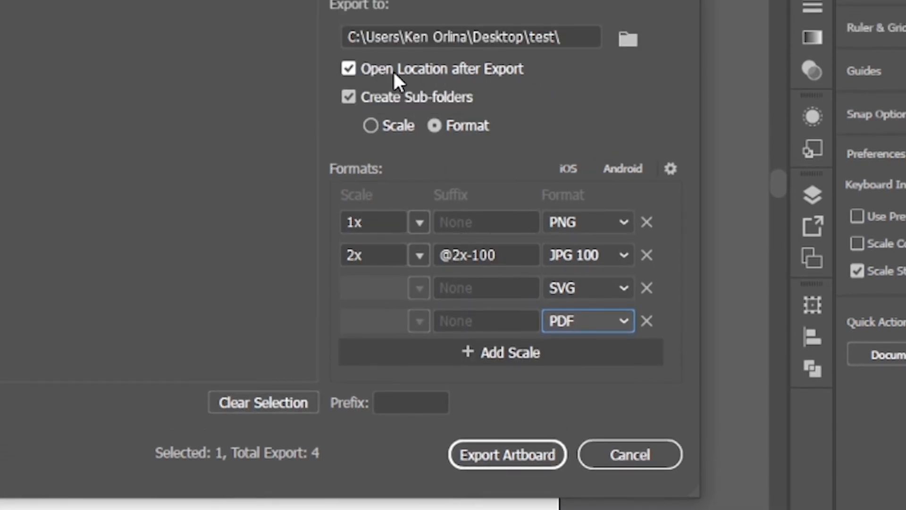
Export the artboard and open the JPG sub-folder in the output location
click(506, 456)
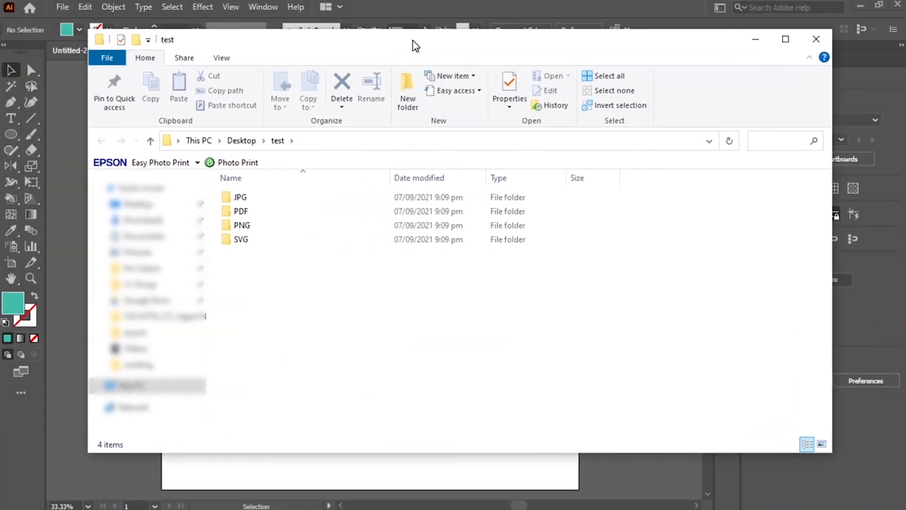
drag(415, 46, 434, 52)
drag(281, 267, 259, 204)
click(272, 283)
double_click(260, 204)
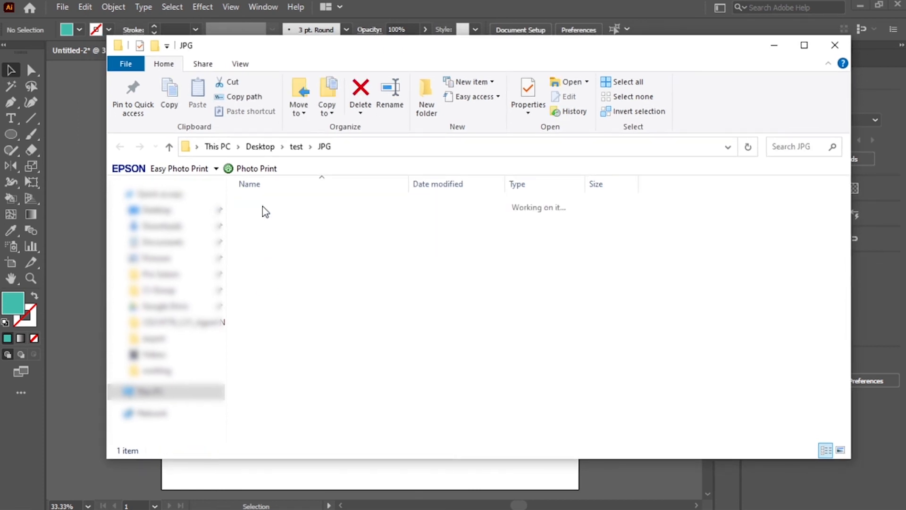